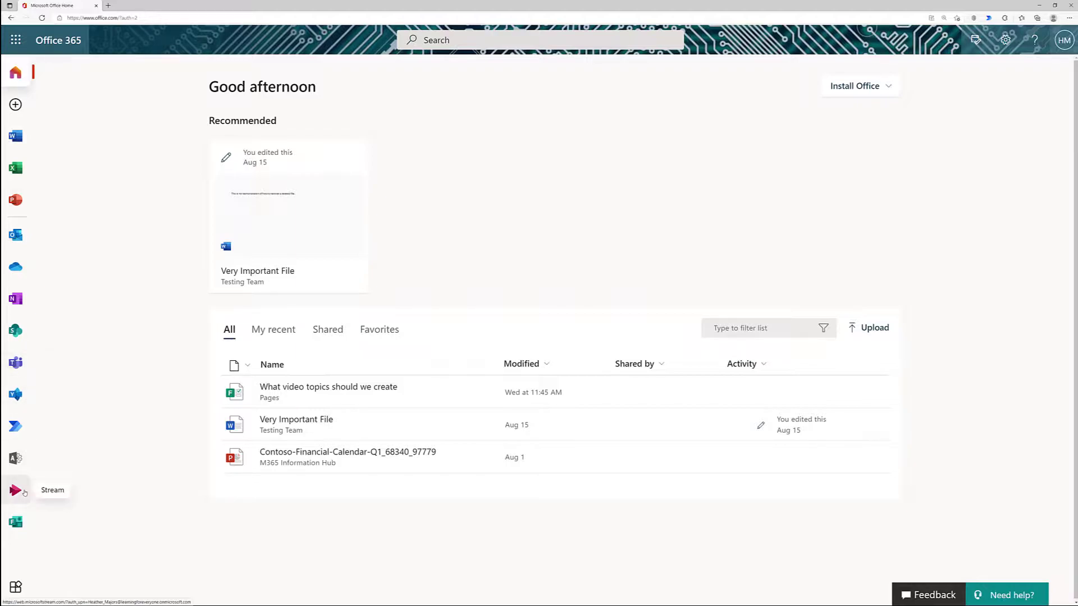
- Open Microsoft Stream from the full list of Office 365 apps and create a new screen or video recording
{"action": "left_click", "coordinate": [16, 588]}
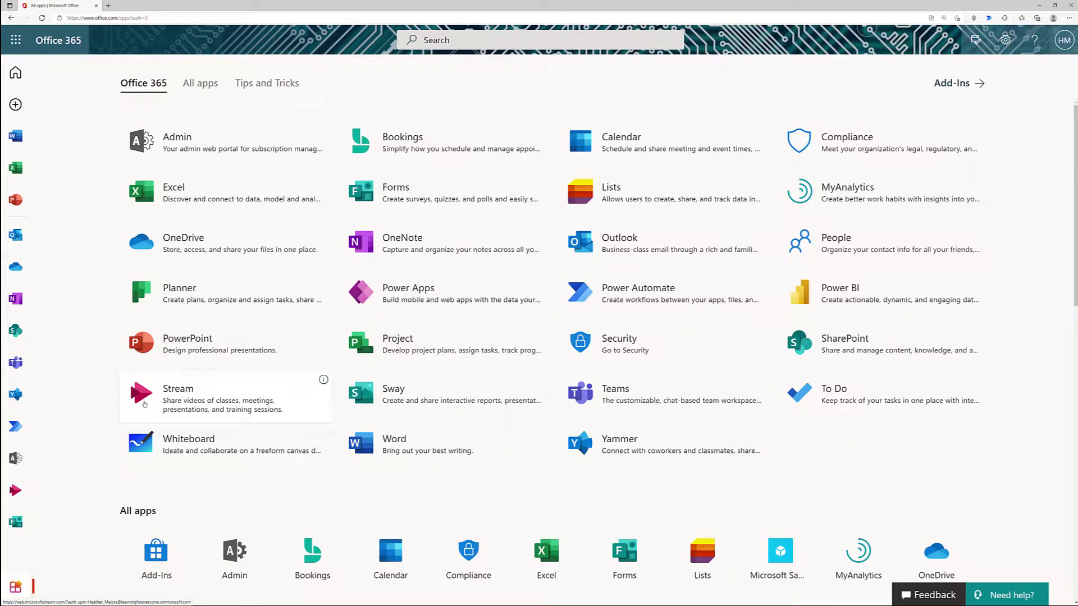
{"action": "left_click", "coordinate": [144, 405]}
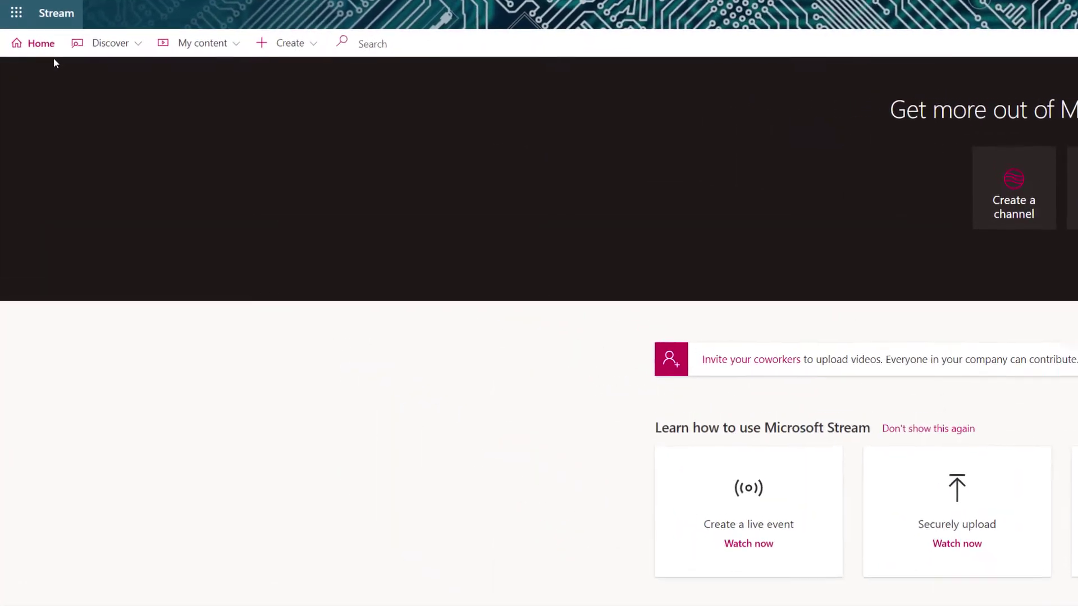
{"action": "left_click", "coordinate": [135, 48]}
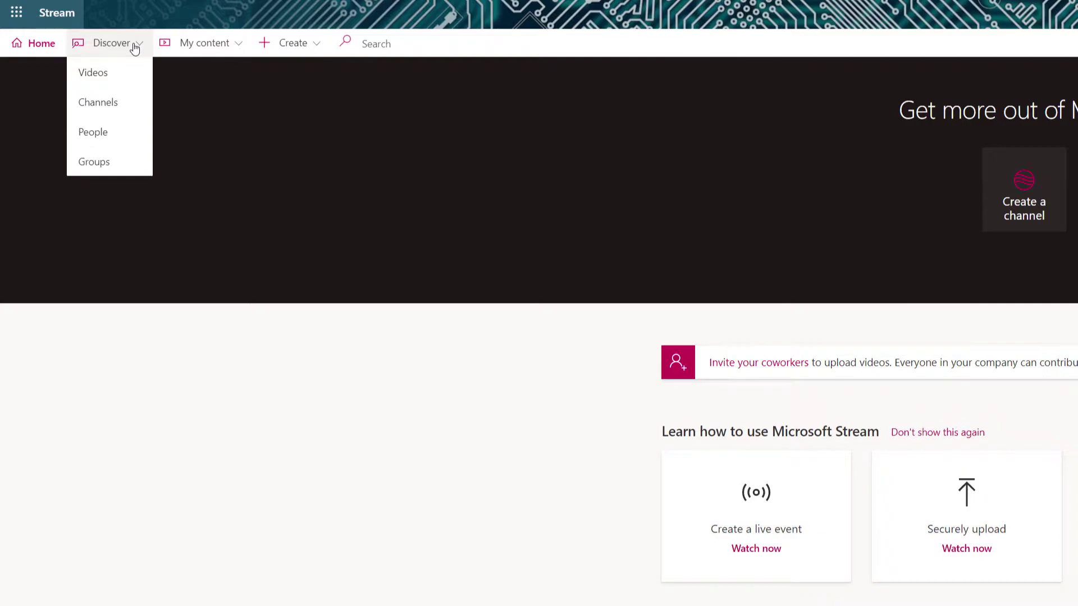
{"action": "left_click", "coordinate": [203, 48]}
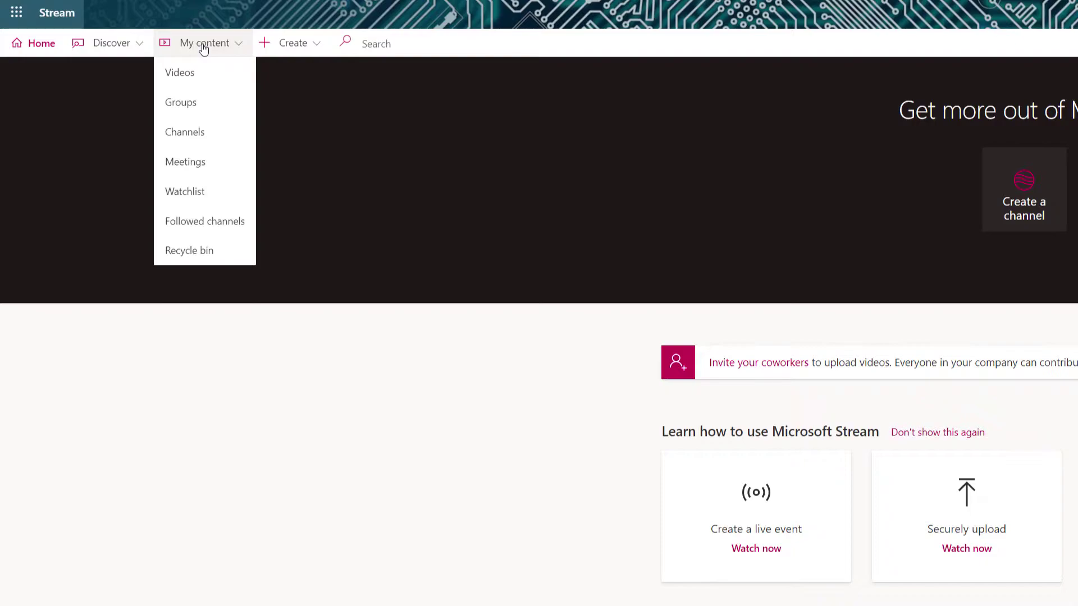
{"action": "left_click", "coordinate": [297, 51]}
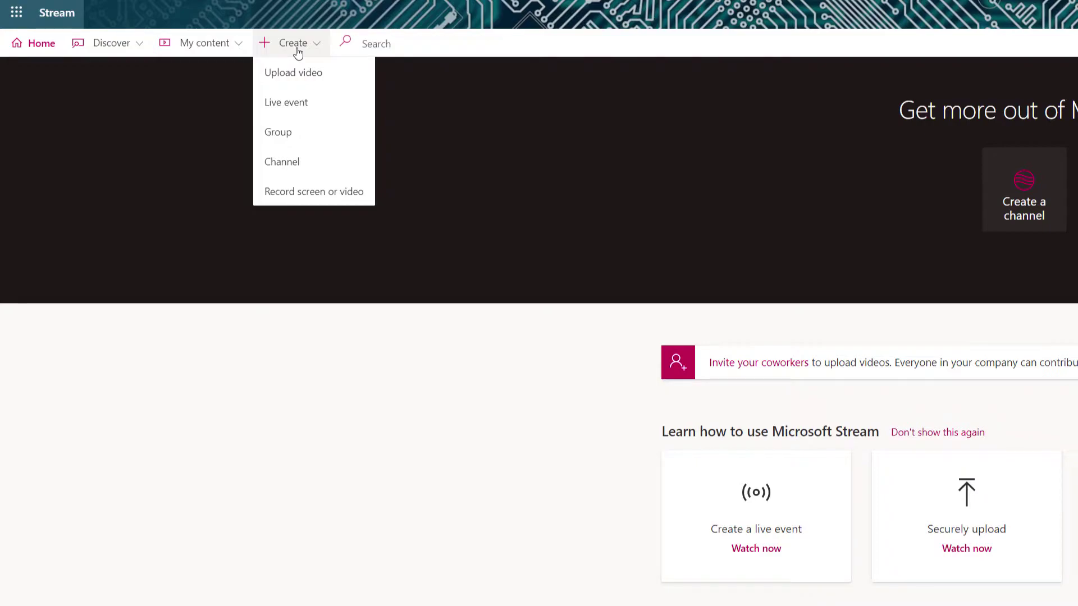
{"action": "left_click", "coordinate": [311, 198]}
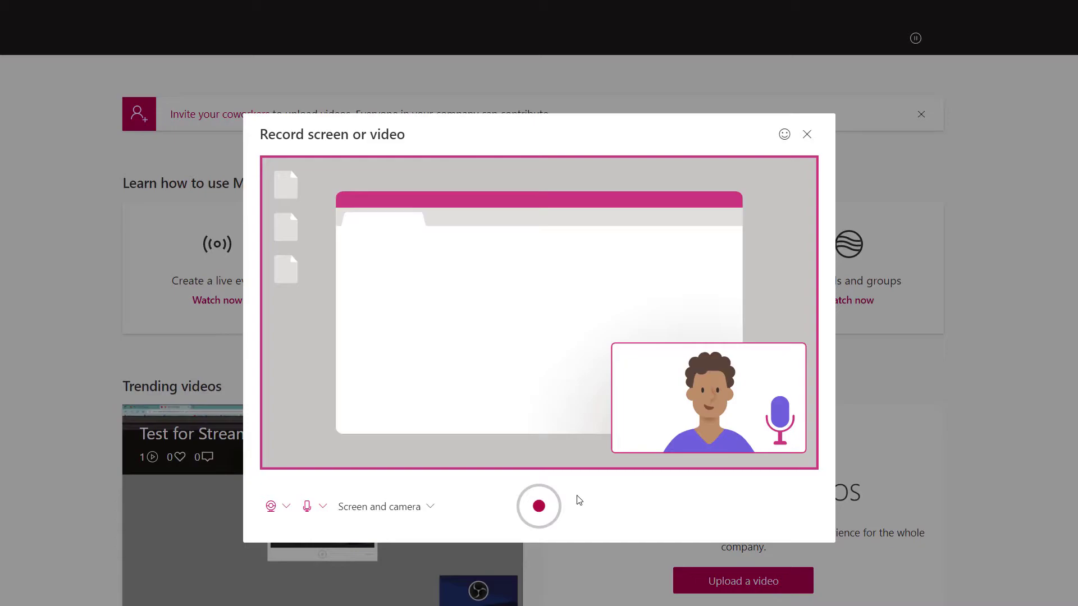
- Review the camera and microphone sources and set the recording mode to Screen only
{"action": "left_click", "coordinate": [285, 510]}
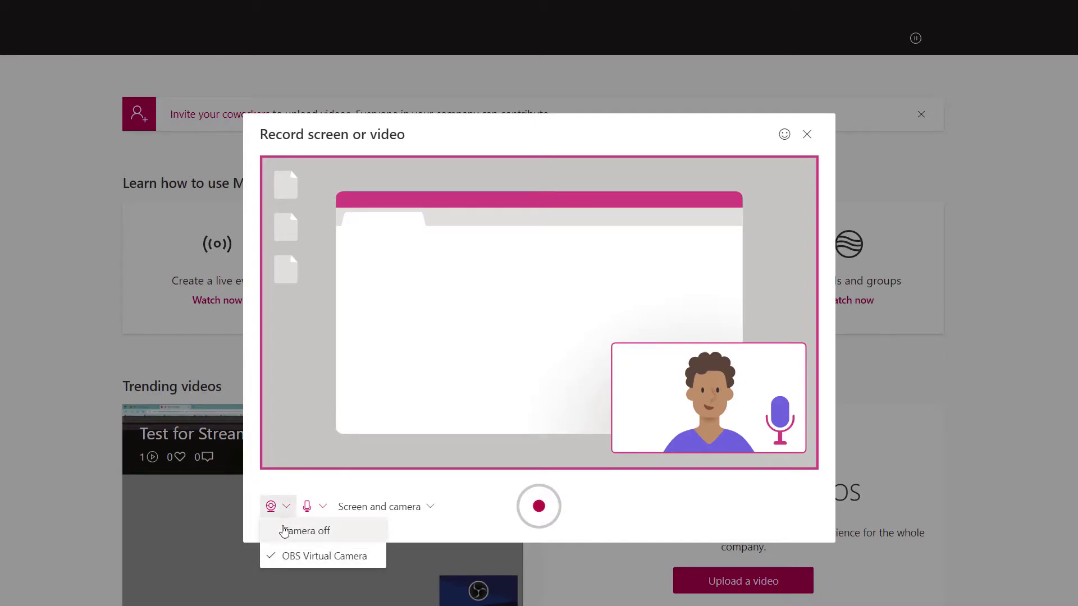
{"action": "left_click", "coordinate": [324, 509]}
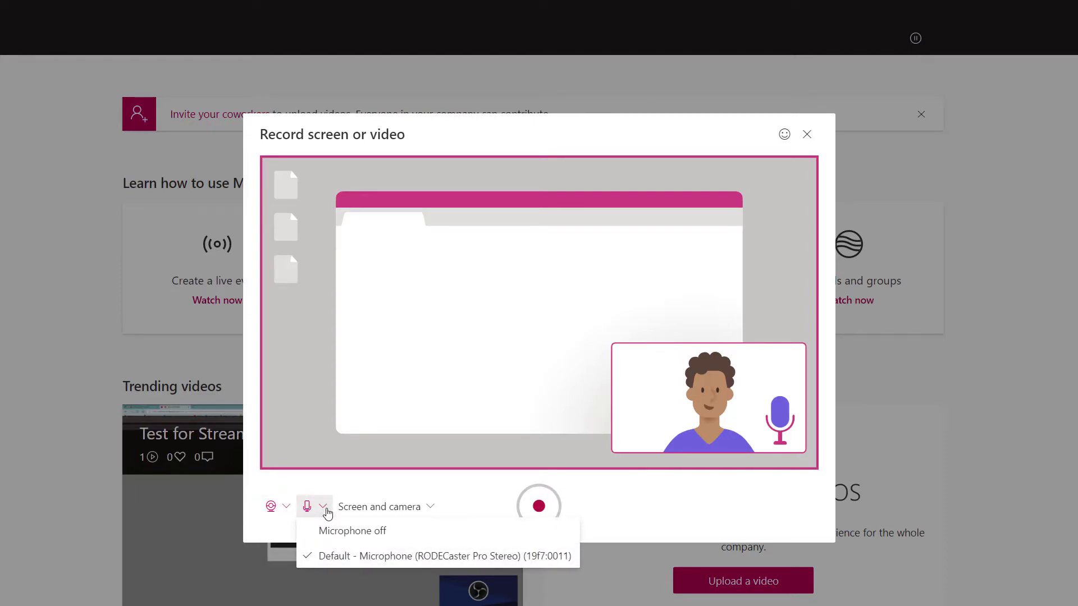
{"action": "left_click", "coordinate": [435, 510]}
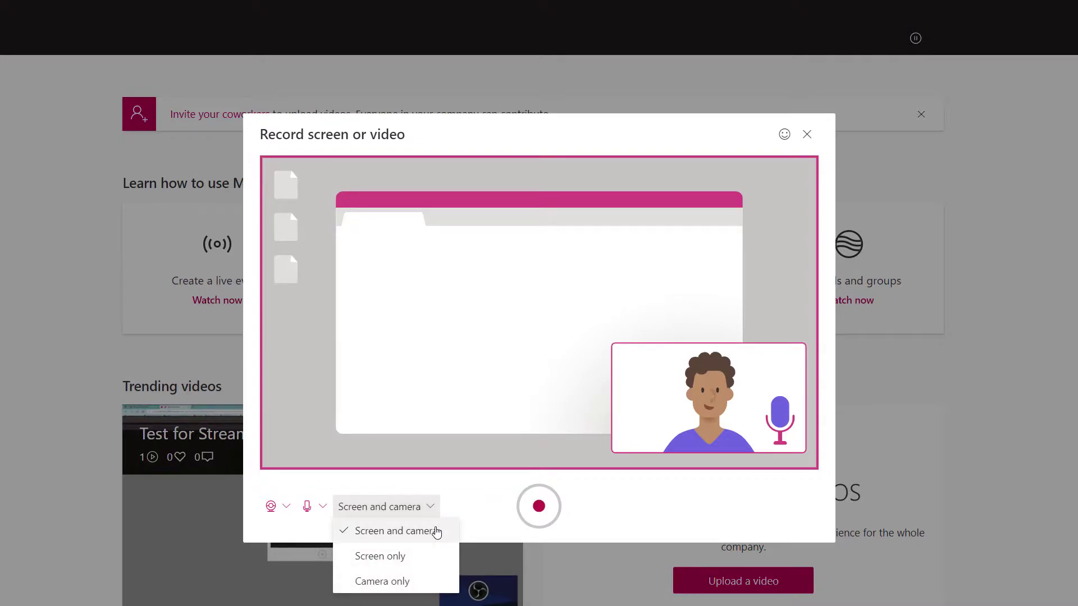
{"action": "left_click", "coordinate": [424, 563]}
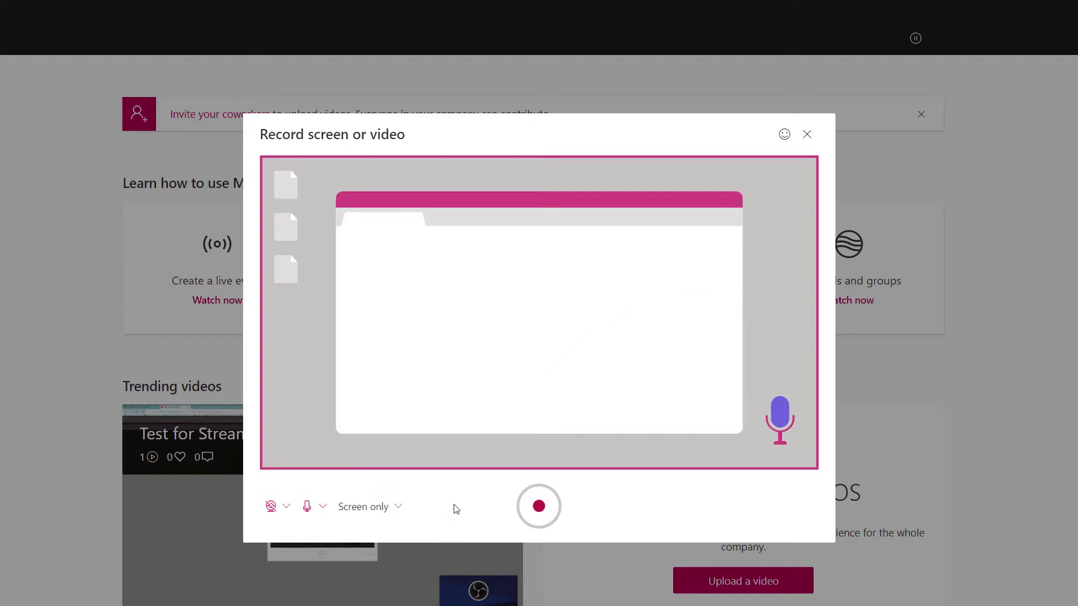
- Start recording with the entire Screen 1 shared, after checking the window and Microsoft Edge tab sharing choices
{"action": "left_click", "coordinate": [533, 515]}
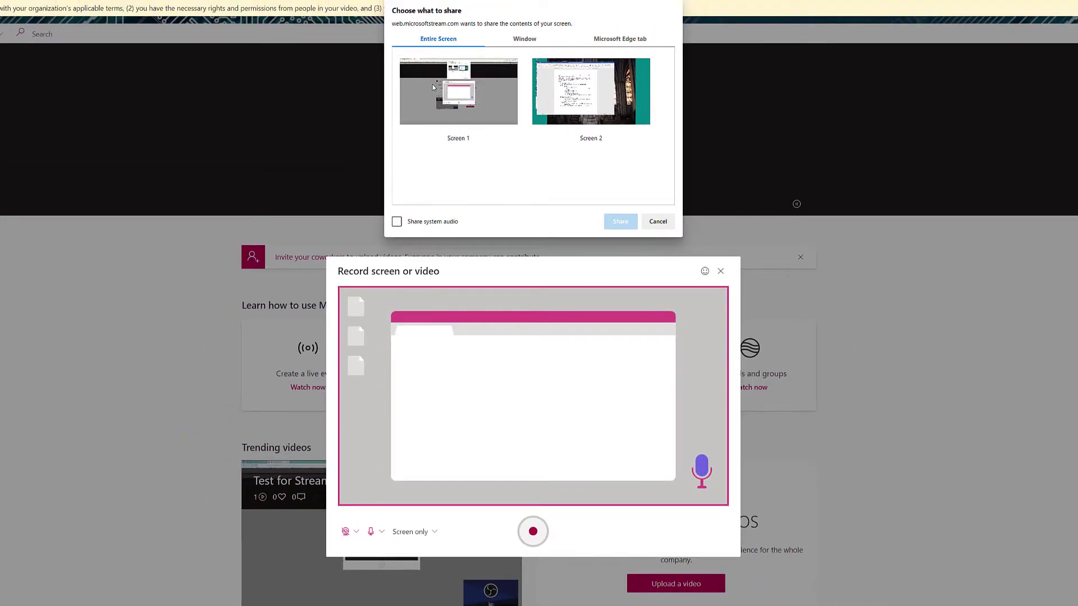
{"action": "left_click", "coordinate": [524, 38]}
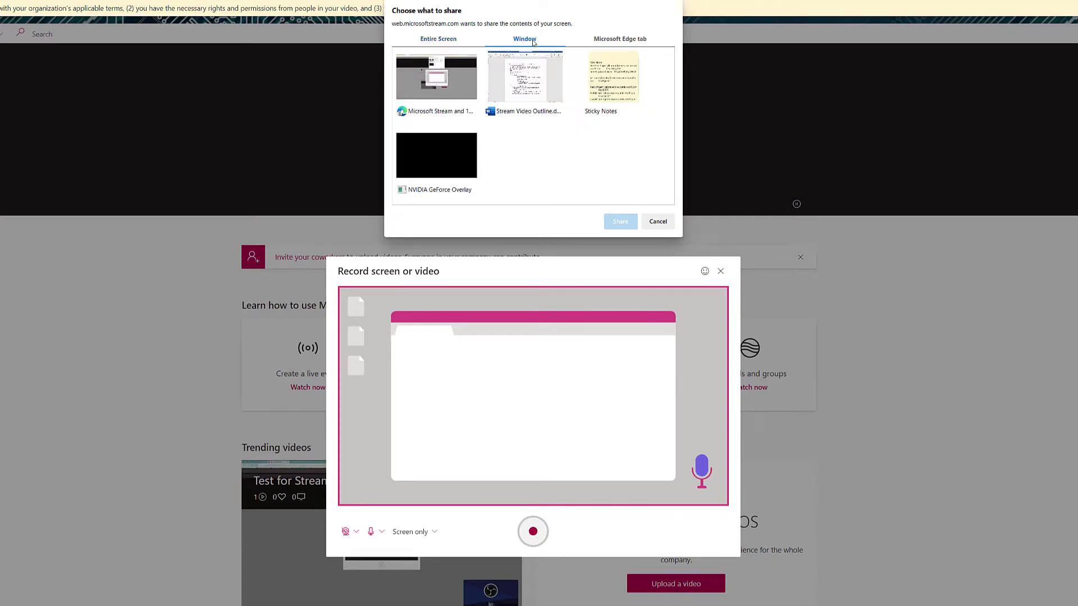
{"action": "left_click", "coordinate": [610, 42]}
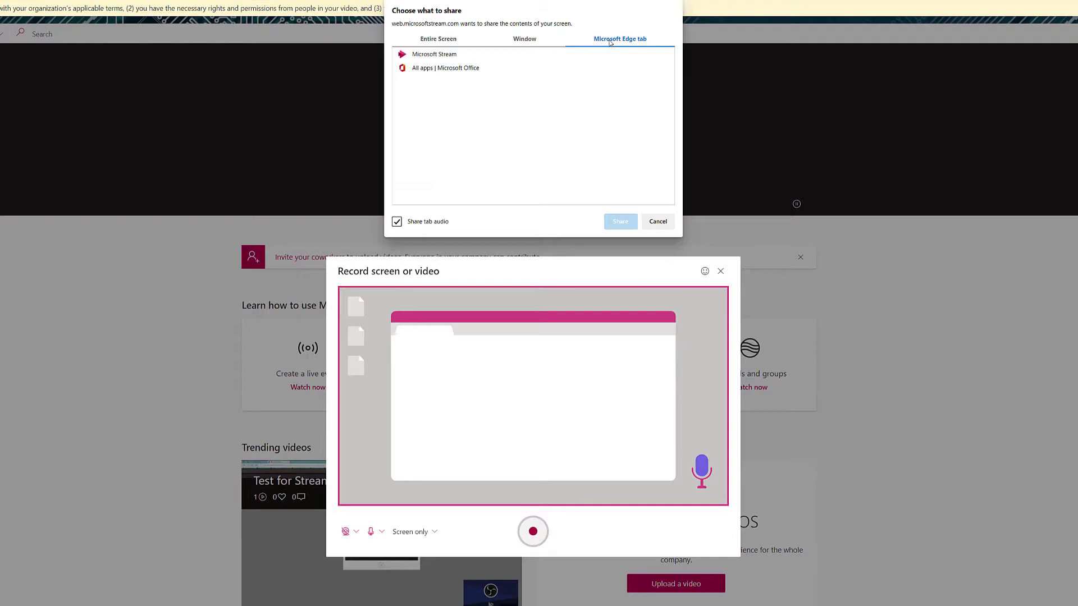
{"action": "left_click", "coordinate": [429, 41]}
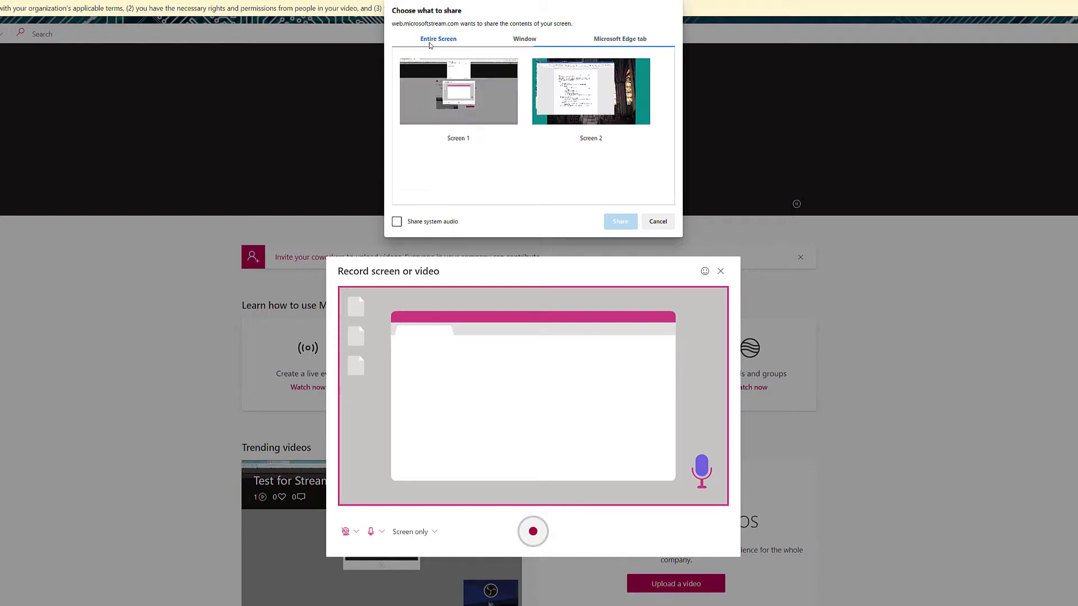
{"action": "left_click", "coordinate": [417, 112]}
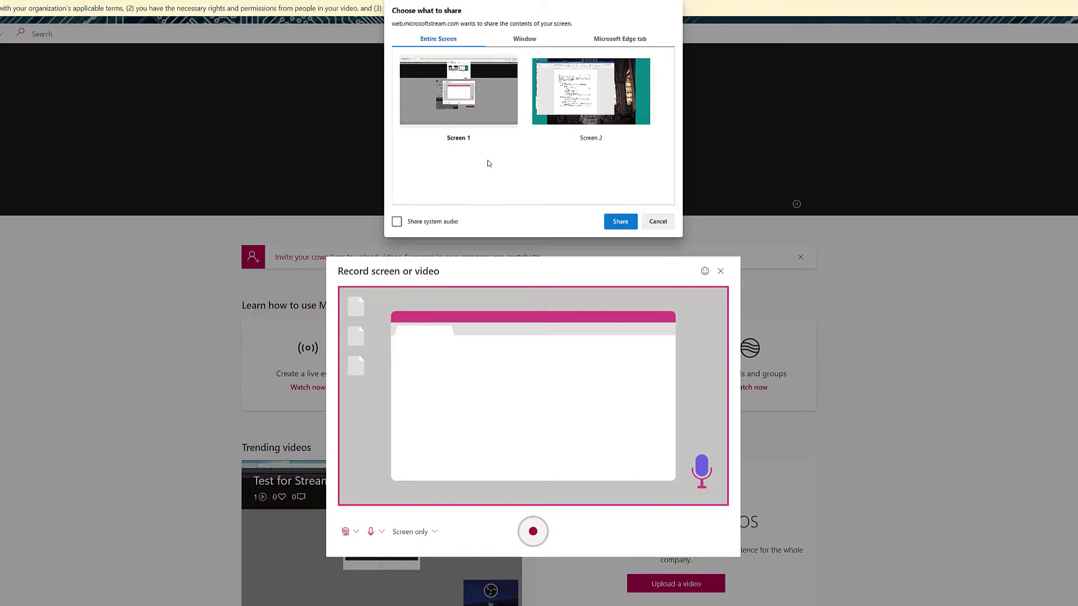
{"action": "left_click", "coordinate": [620, 221]}
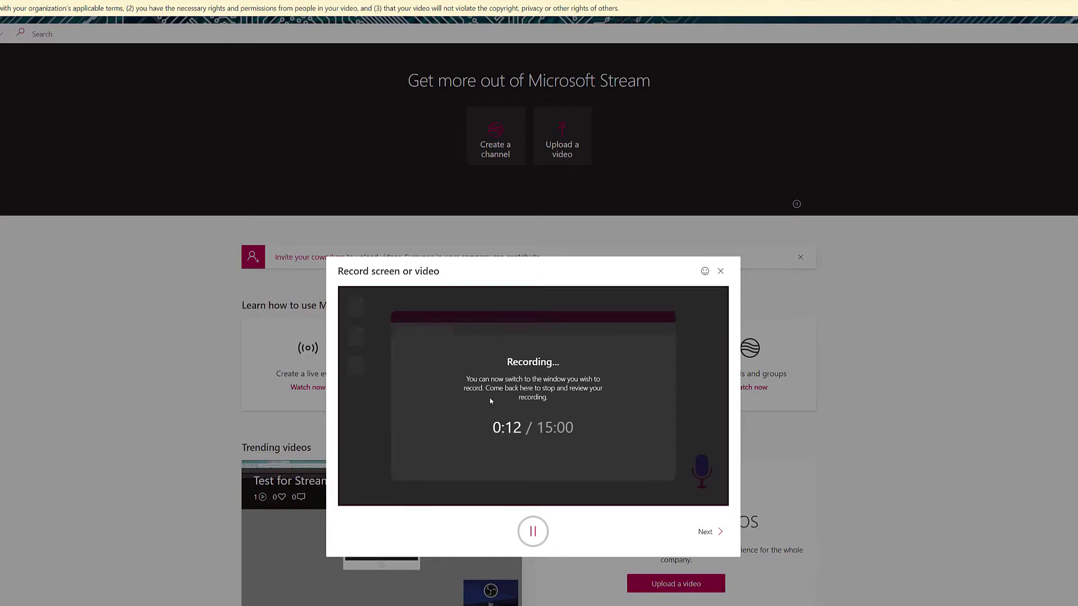
- Open office.com in a new browser tab while the recording is running
{"action": "left_click", "coordinate": [108, 7]}
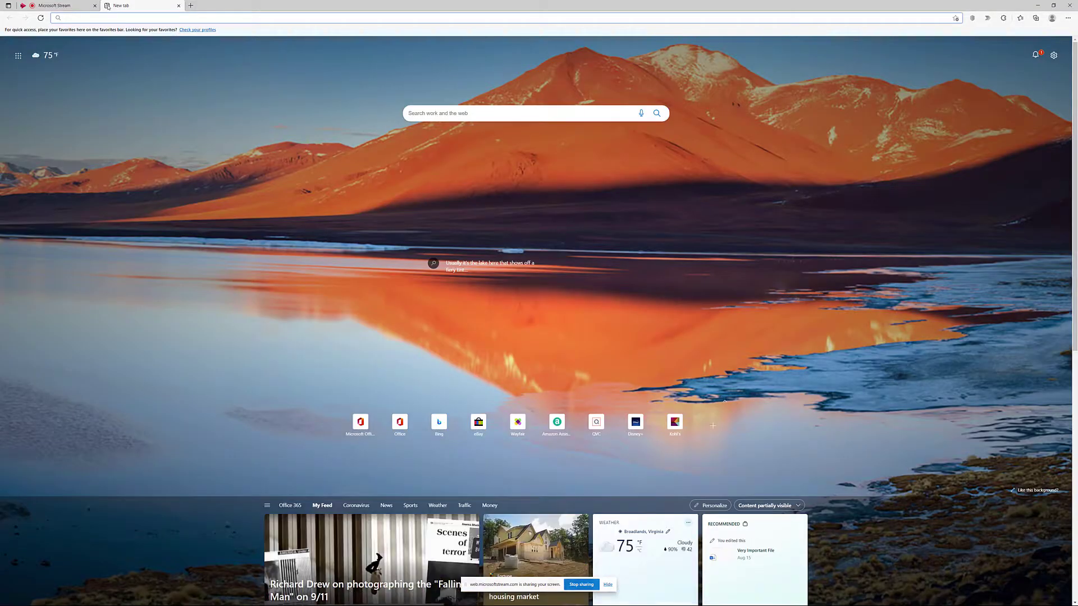
{"action": "type", "text": "office.com"}
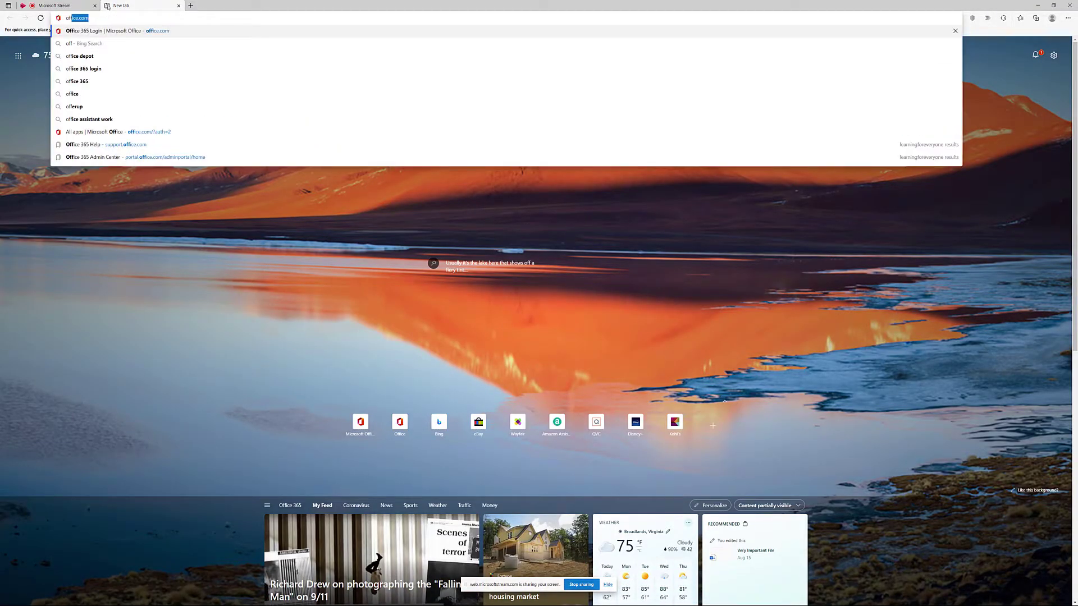
{"action": "key", "text": "Return"}
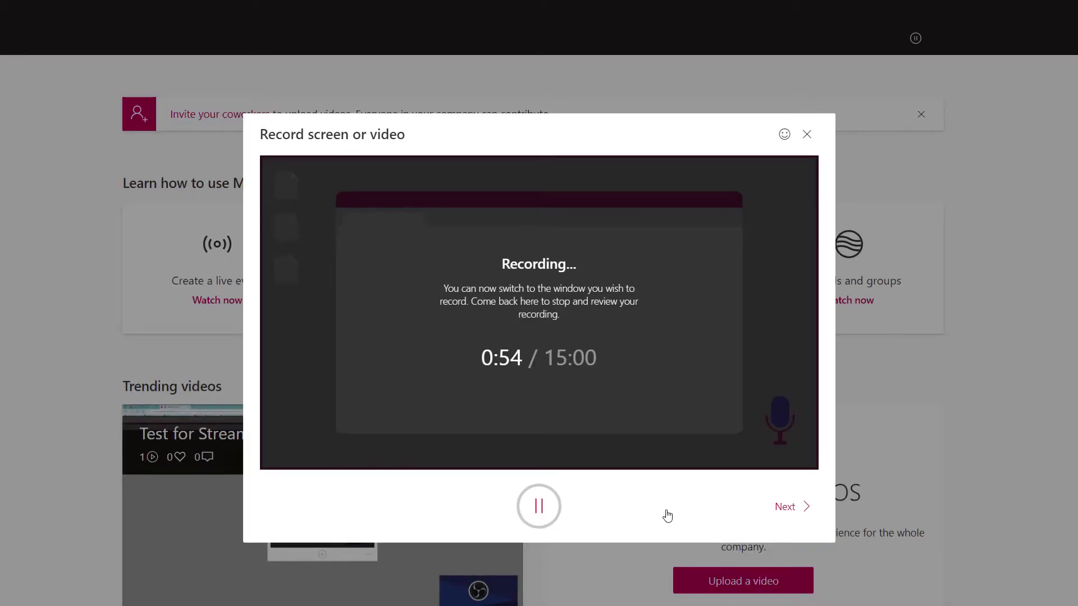
- End the recording to review it and try moving the trim point at its start
{"action": "left_click", "coordinate": [793, 508]}
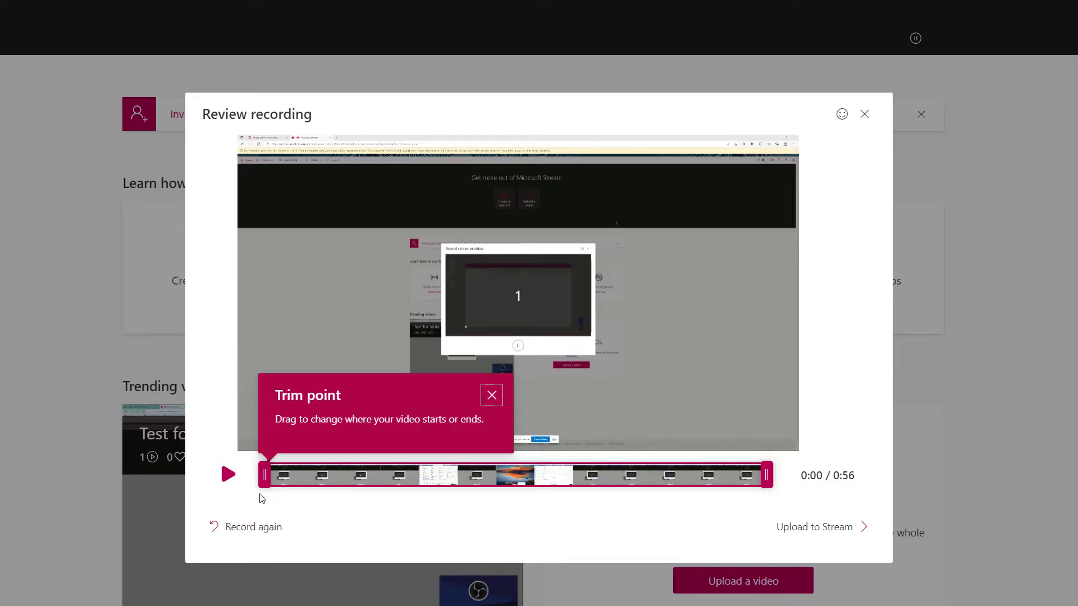
{"action": "left_click_drag", "start_coordinate": [265, 482], "coordinate": [417, 500]}
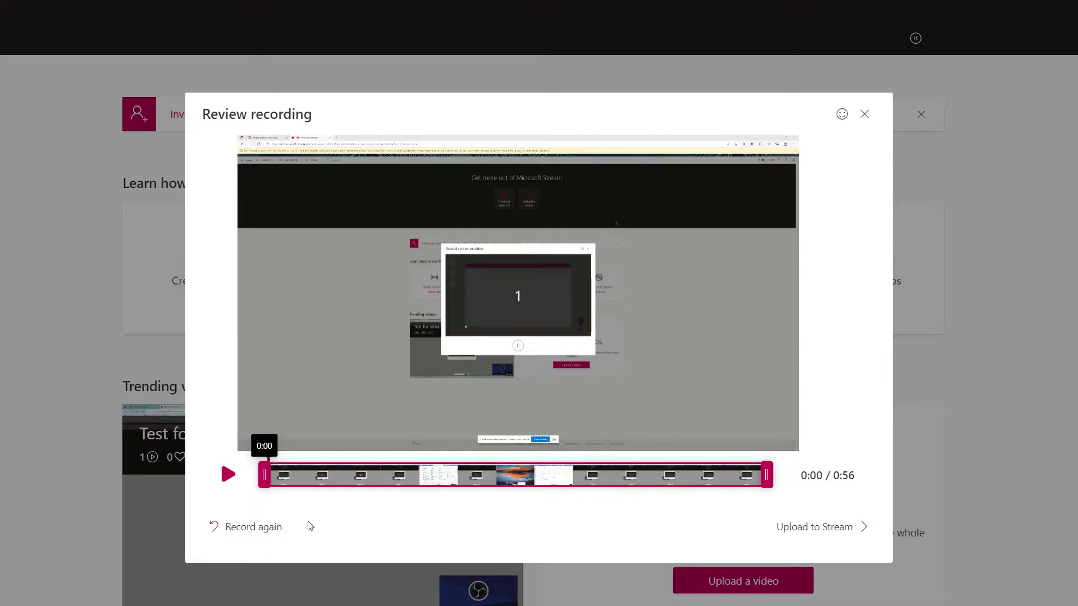
- Upload the recording to Stream with the name "Test 2", leaving the description empty
{"action": "left_click", "coordinate": [804, 535]}
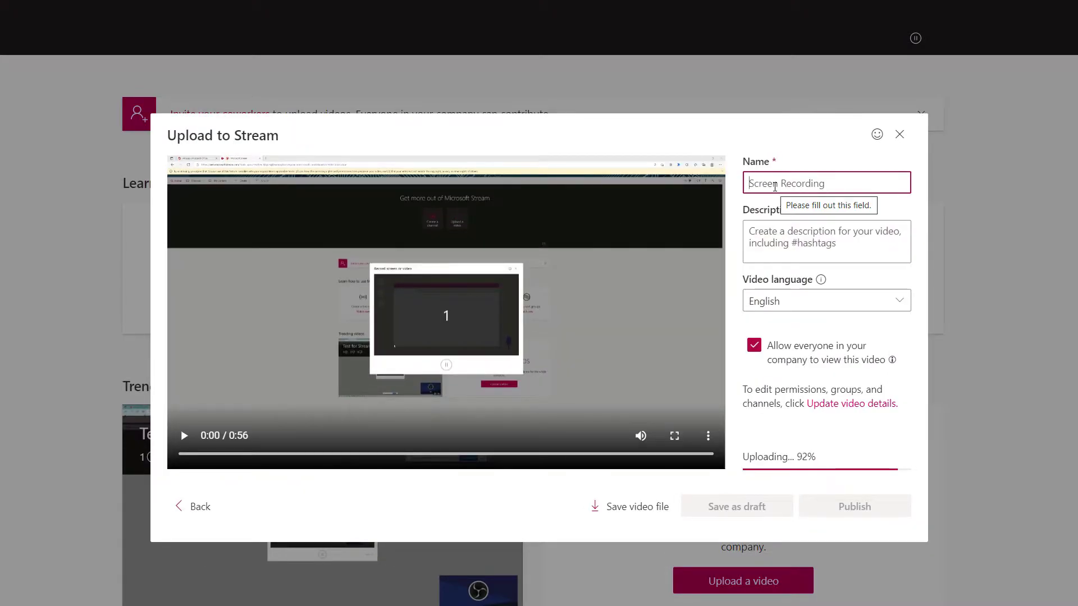
{"action": "type", "text": "Test 2"}
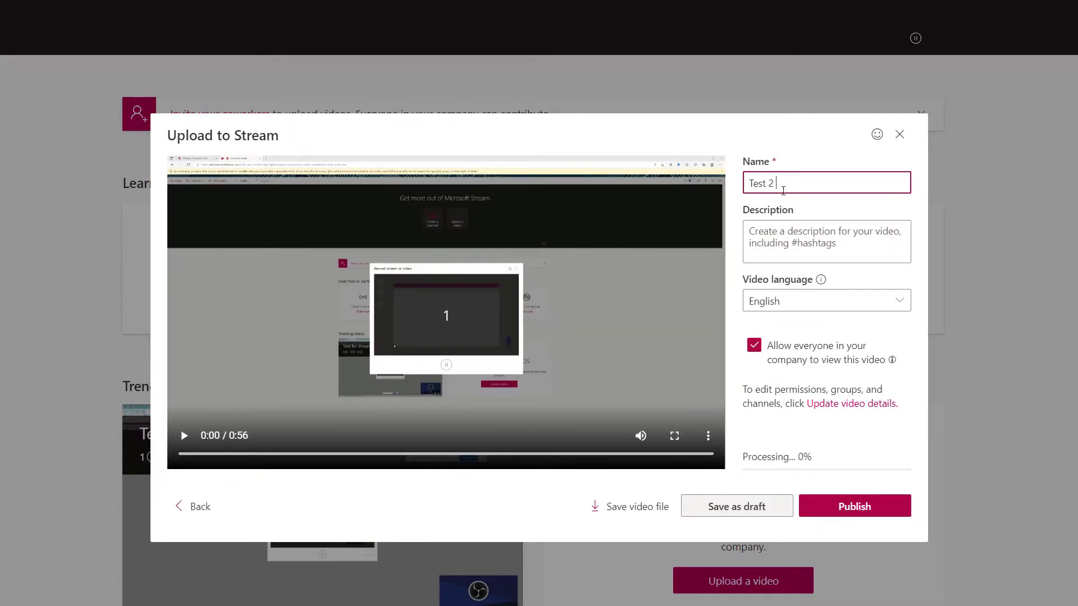
{"action": "left_click", "coordinate": [812, 252]}
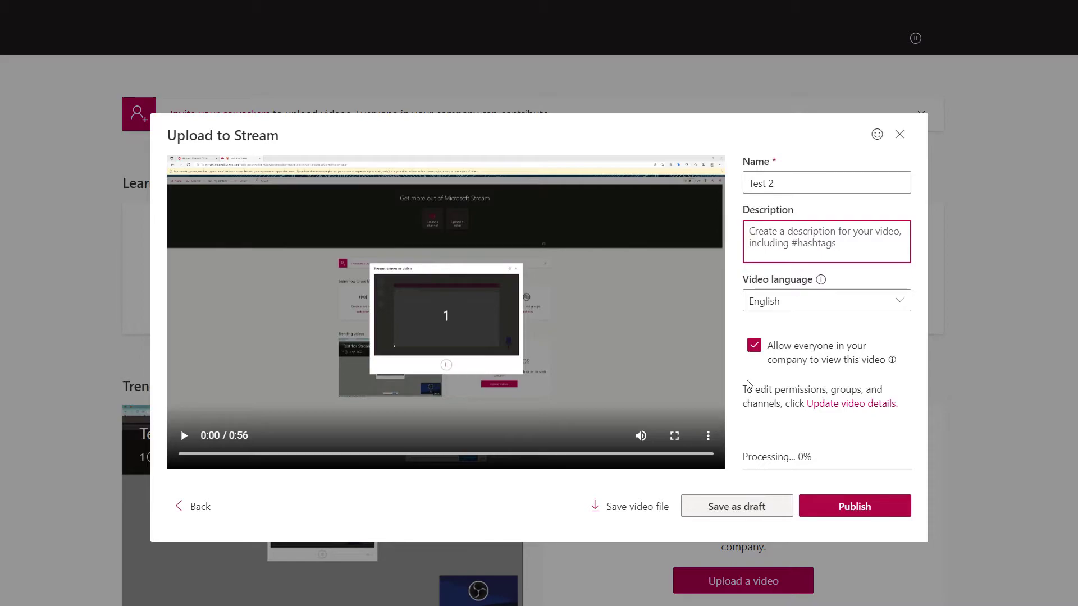
- Turn off viewing for everyone in the company and publish the video
{"action": "mouse_move", "coordinate": [754, 370]}
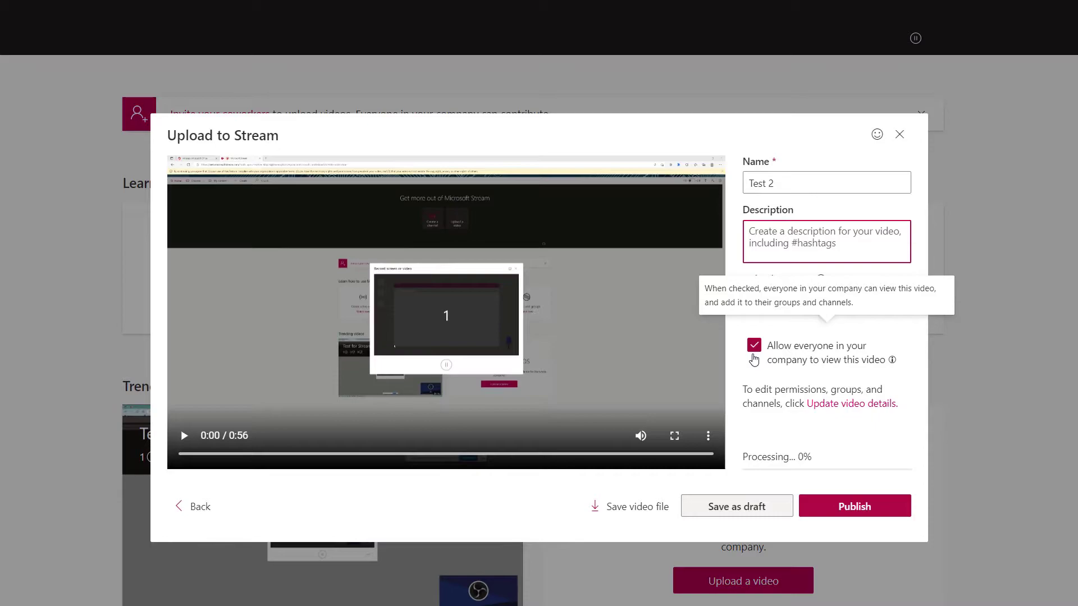
{"action": "left_click", "coordinate": [753, 354]}
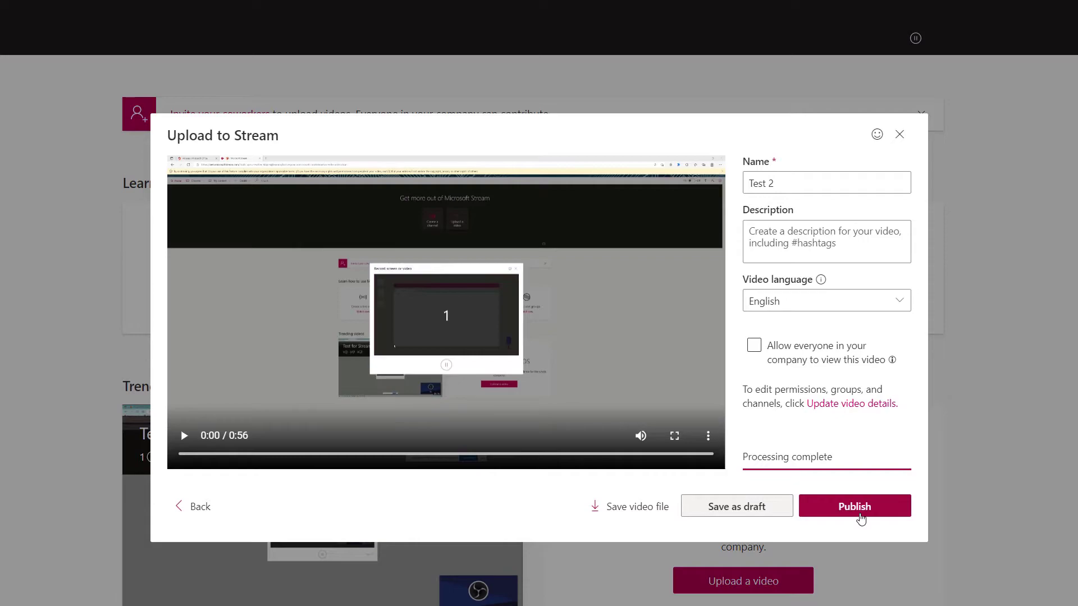
{"action": "left_click", "coordinate": [860, 516]}
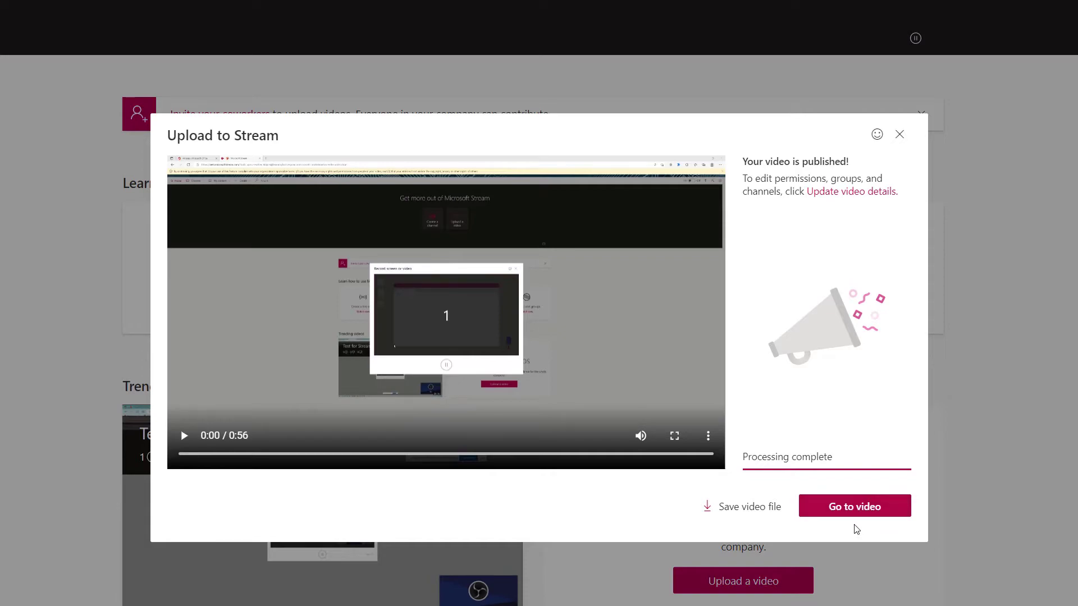
- Go to the published video's page and examine the additional actions available for it
{"action": "left_click", "coordinate": [854, 506]}
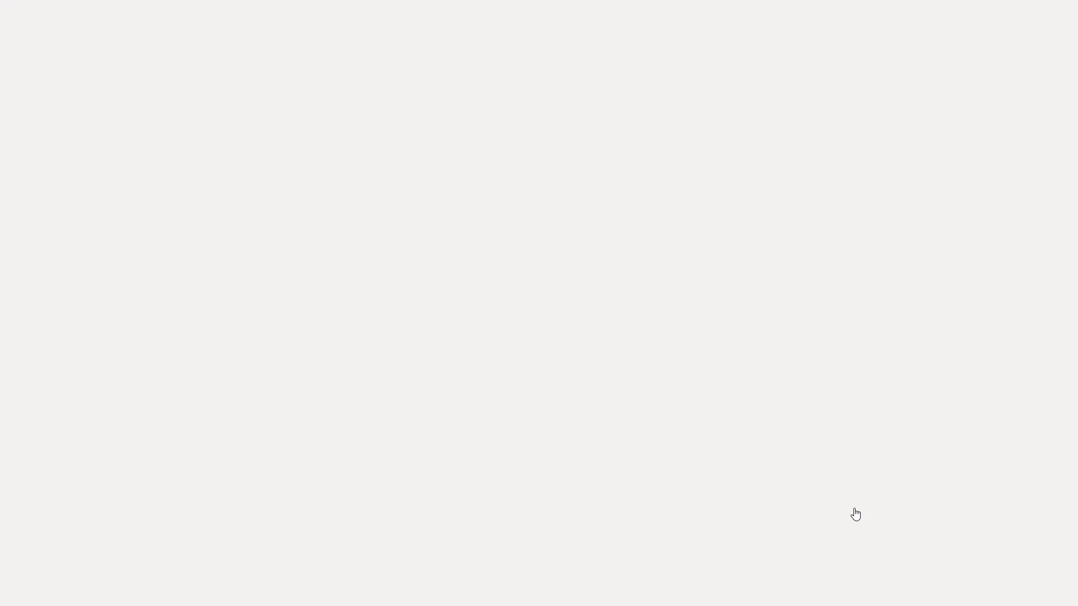
{"action": "scroll", "coordinate": [210, 170], "scroll_direction": "up", "scroll_amount": 3}
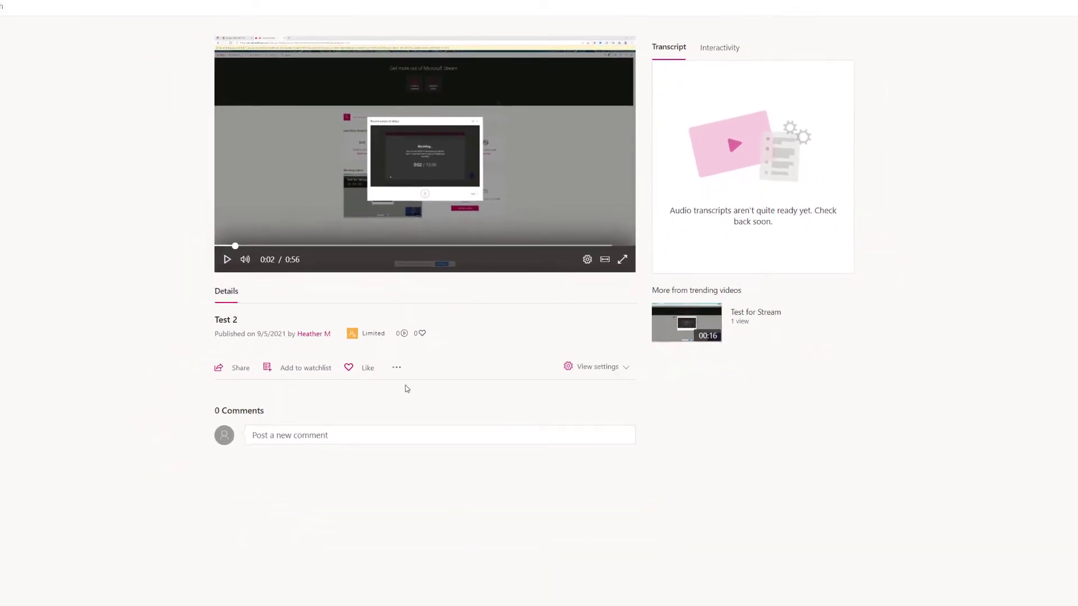
{"action": "left_click", "coordinate": [396, 371]}
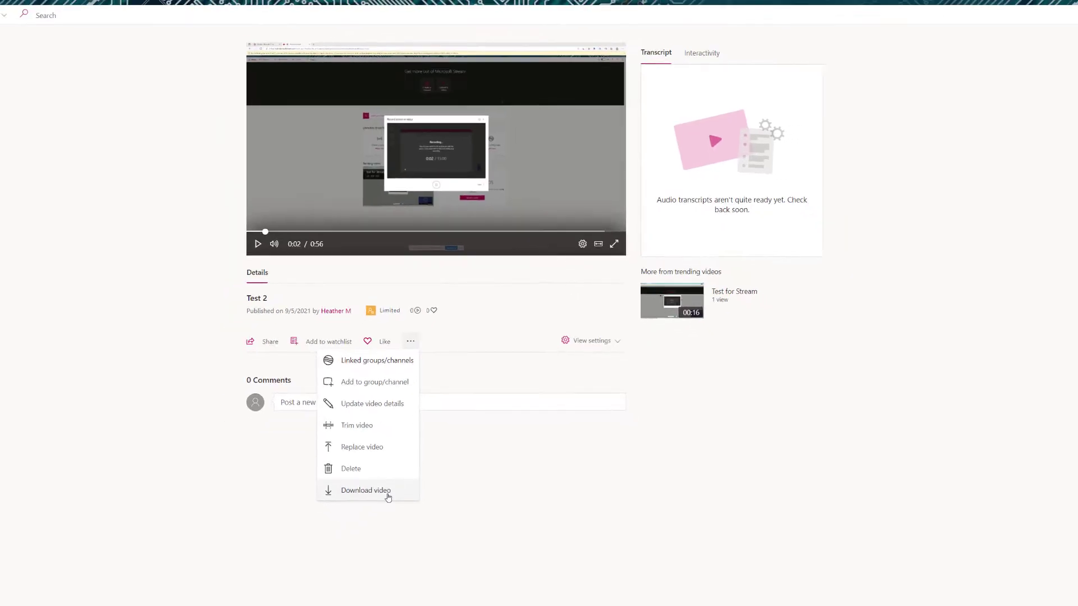
{"action": "left_click", "coordinate": [410, 341]}
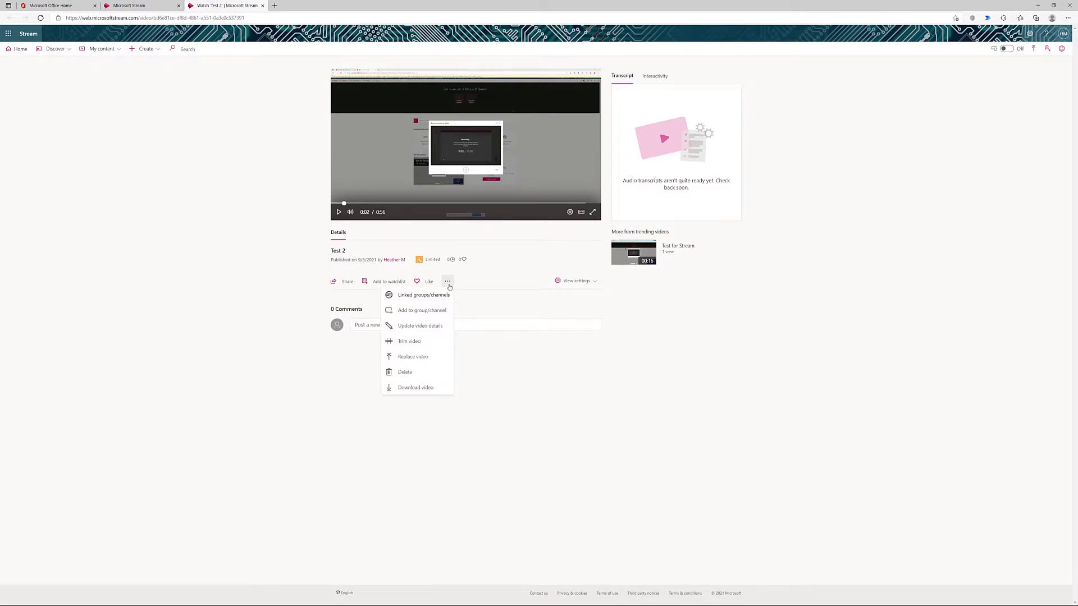
- Find the Test 2 video among your own videos and open its details for editing
{"action": "left_click", "coordinate": [95, 49]}
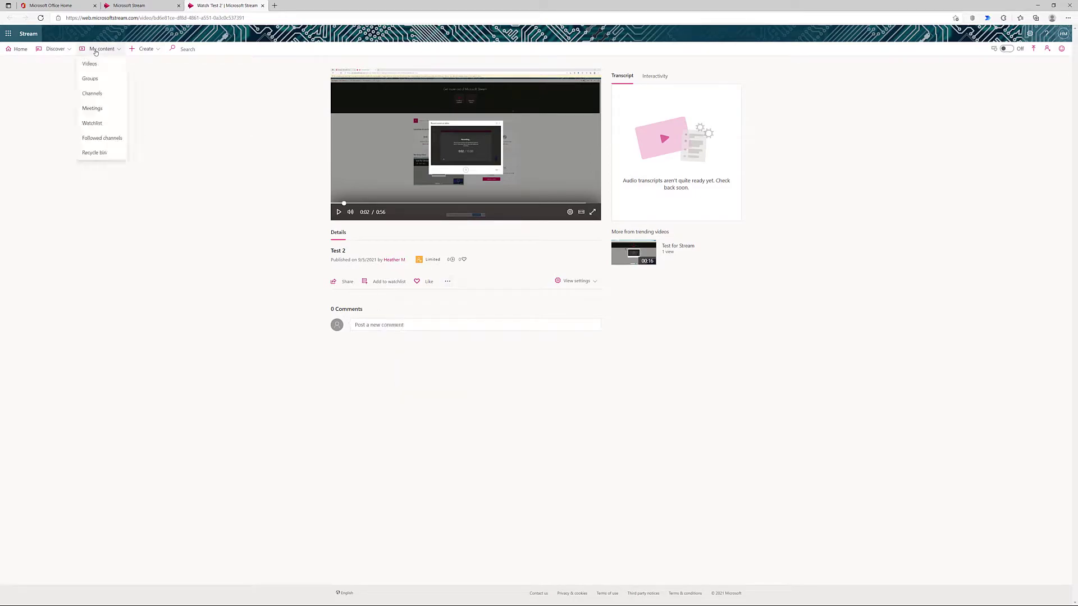
{"action": "left_click", "coordinate": [96, 65]}
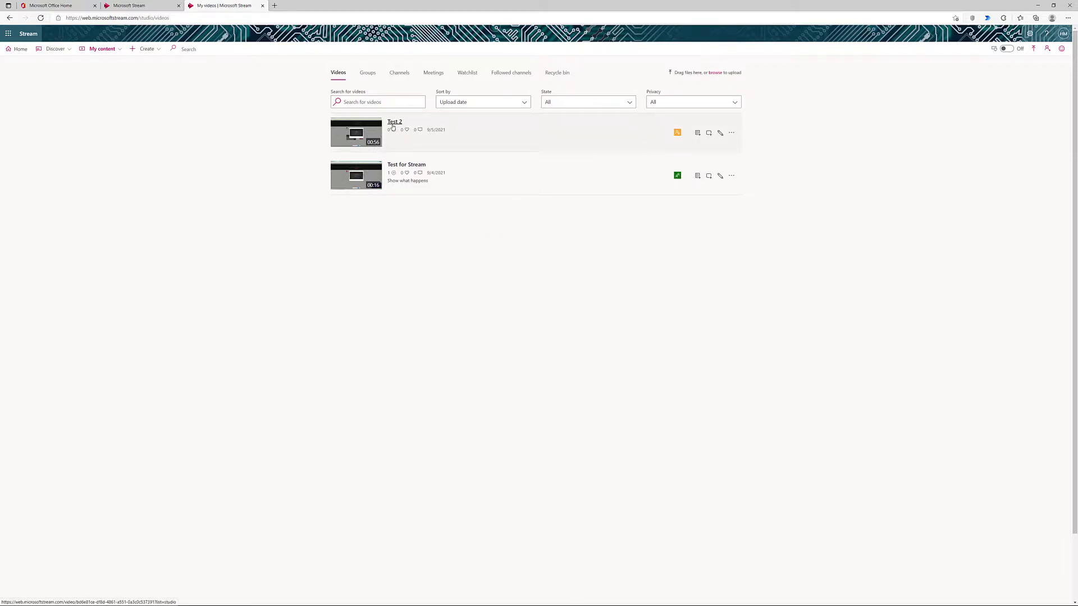
{"action": "left_click", "coordinate": [720, 133]}
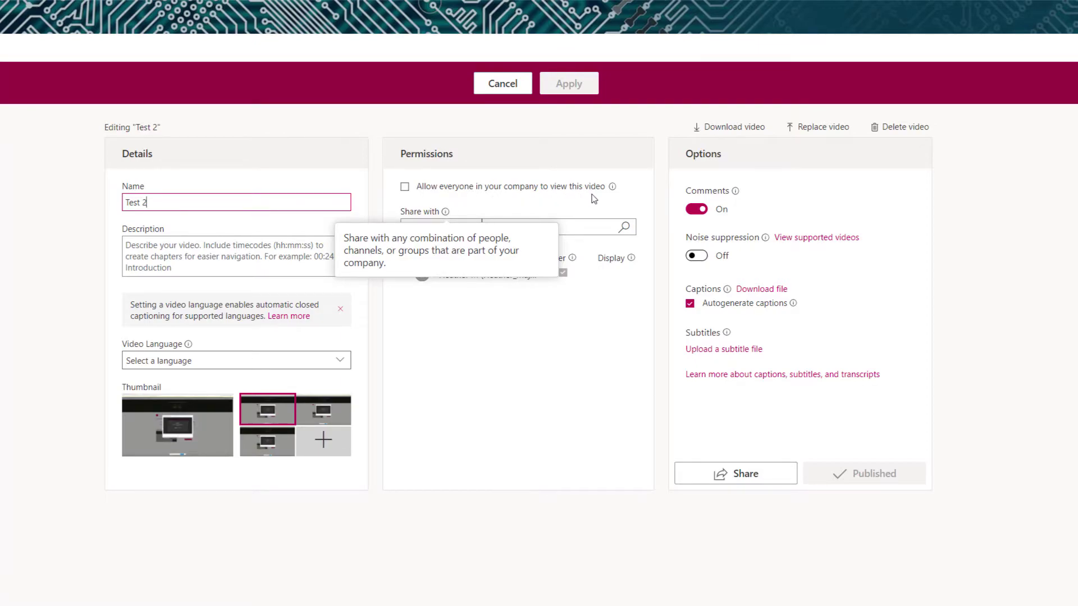
{"action": "left_click", "coordinate": [565, 376]}
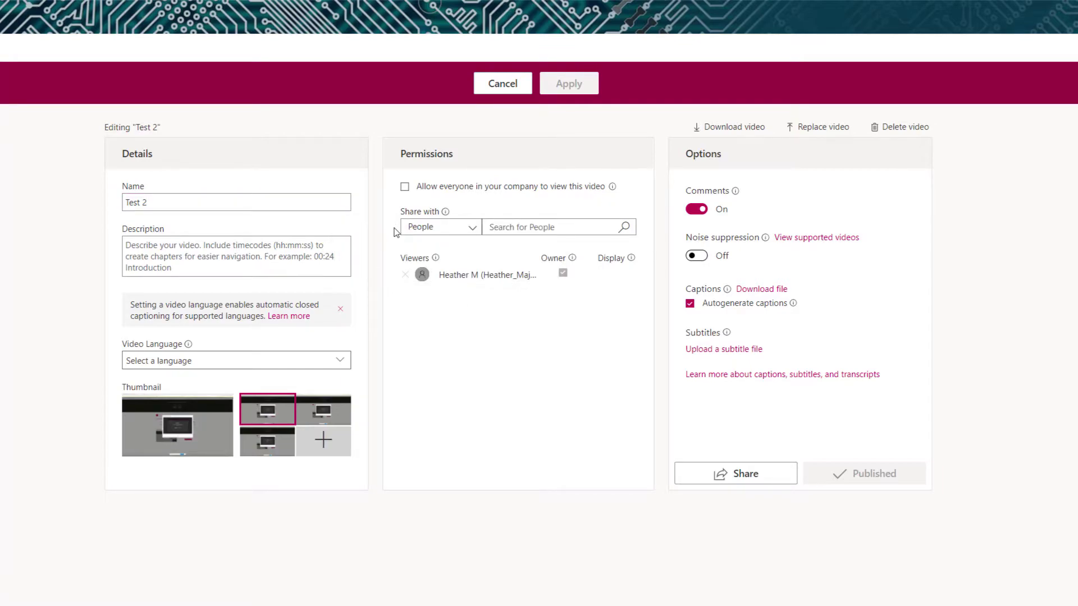
- Share the Test 2 video with a colleague, make that person an owner as well, and apply the changes
{"action": "left_click", "coordinate": [461, 235]}
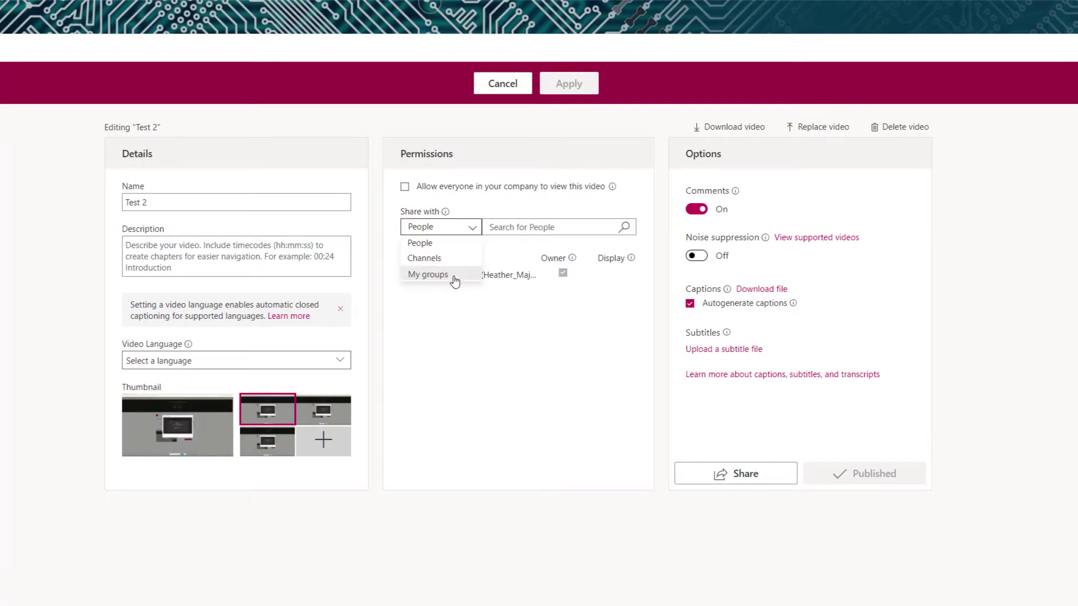
{"action": "left_click", "coordinate": [503, 226]}
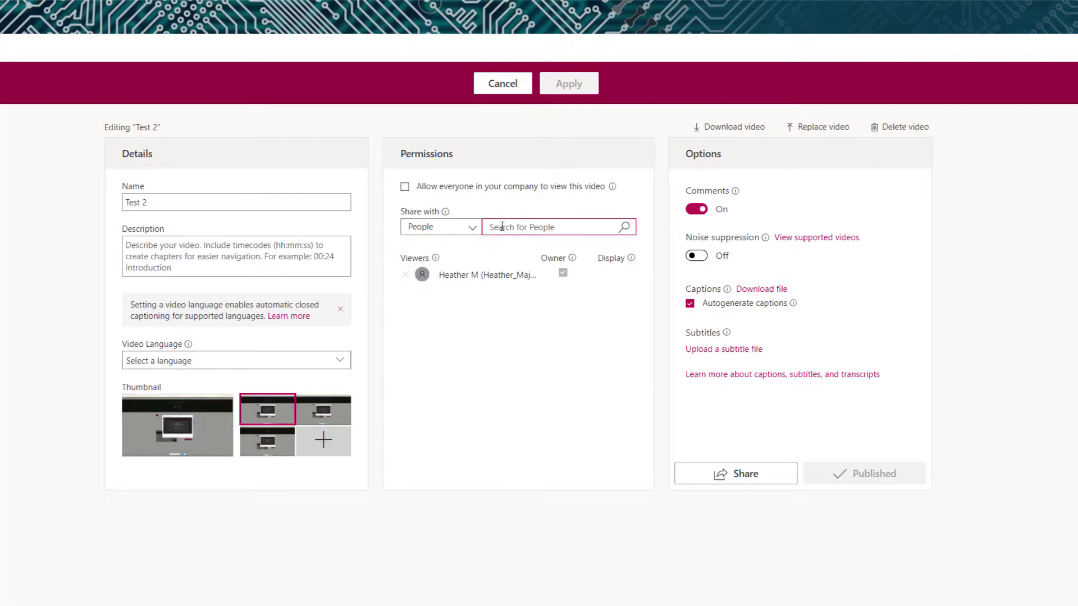
{"action": "type", "text": "jessica"}
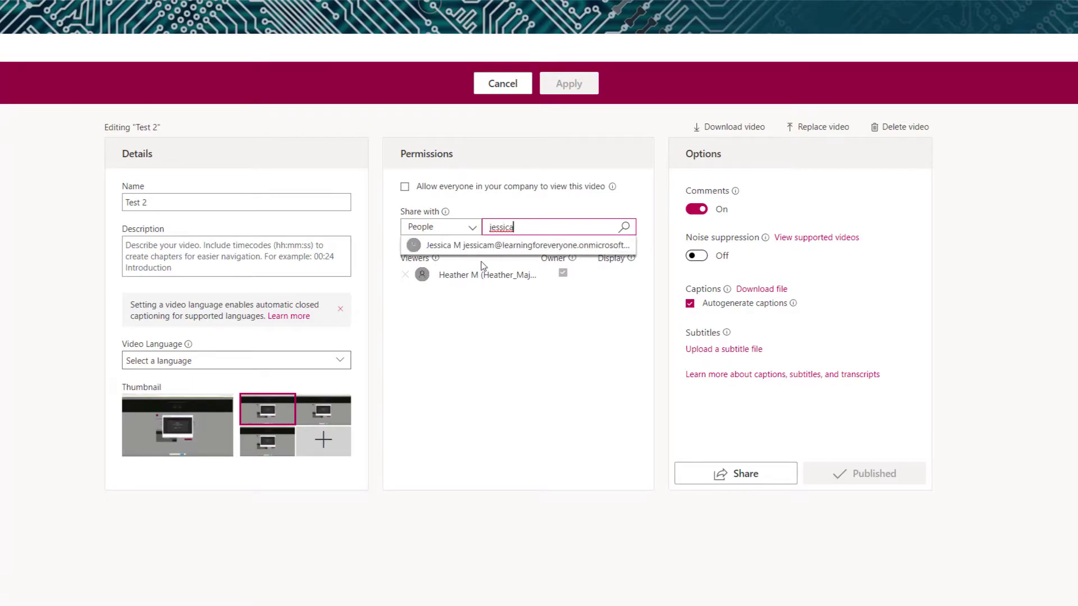
{"action": "left_click", "coordinate": [440, 252]}
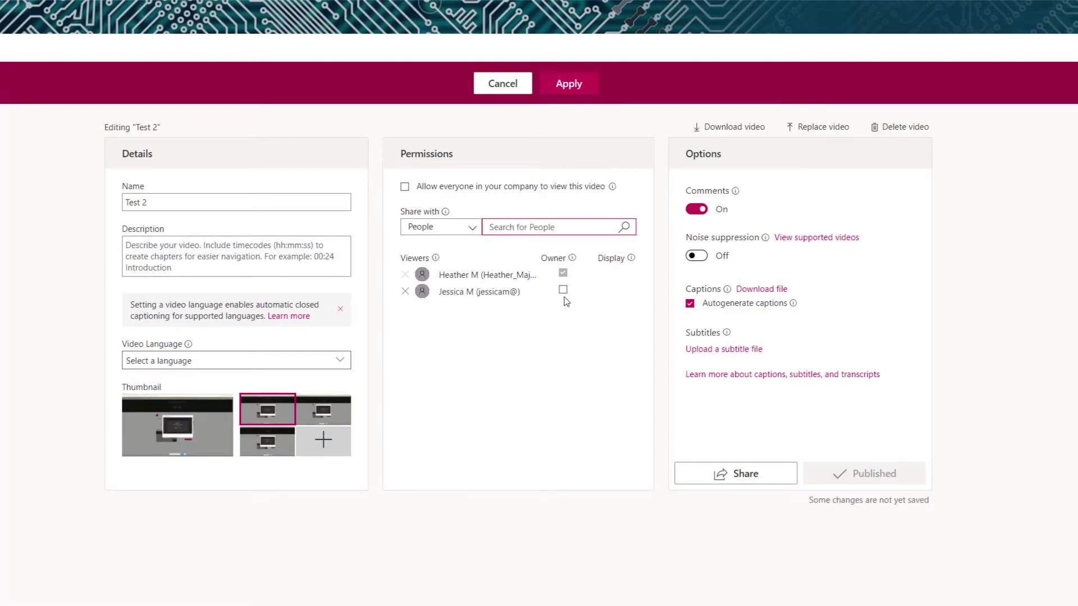
{"action": "left_click", "coordinate": [562, 293]}
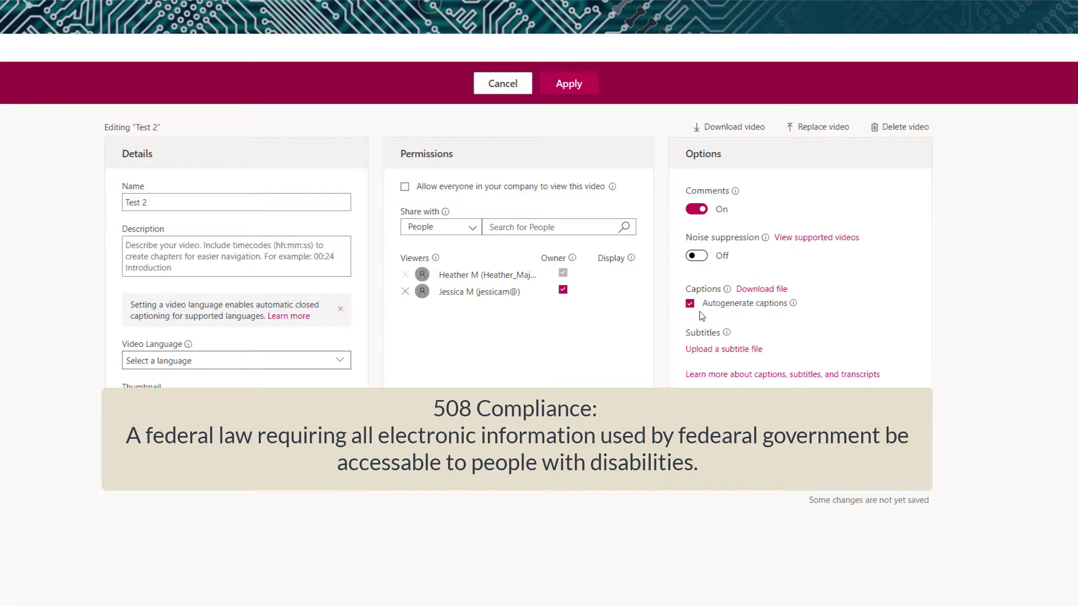
{"action": "left_click", "coordinate": [726, 332]}
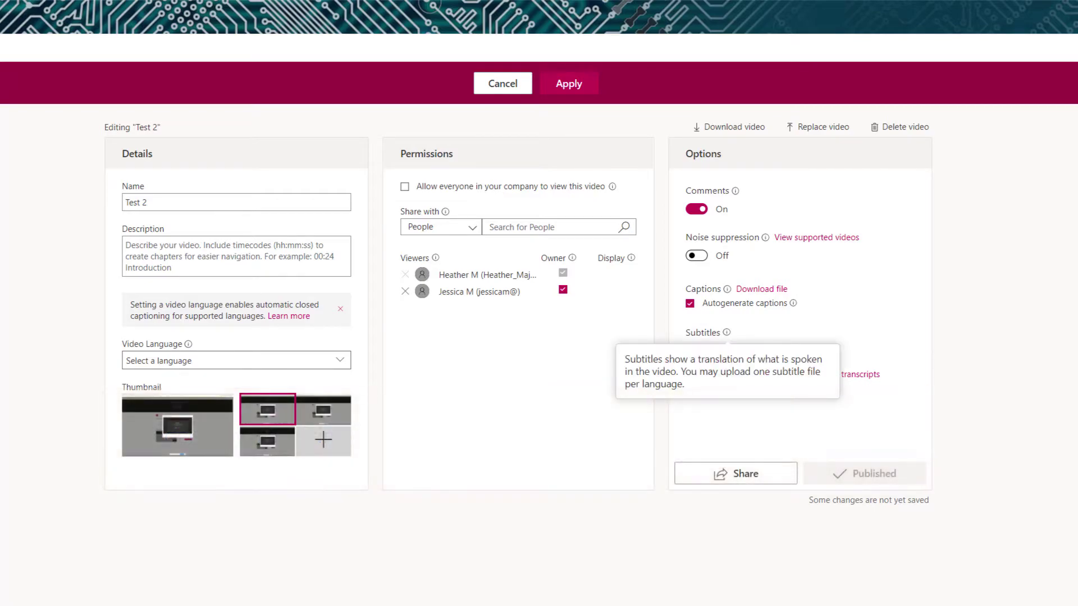
{"action": "left_click", "coordinate": [574, 88]}
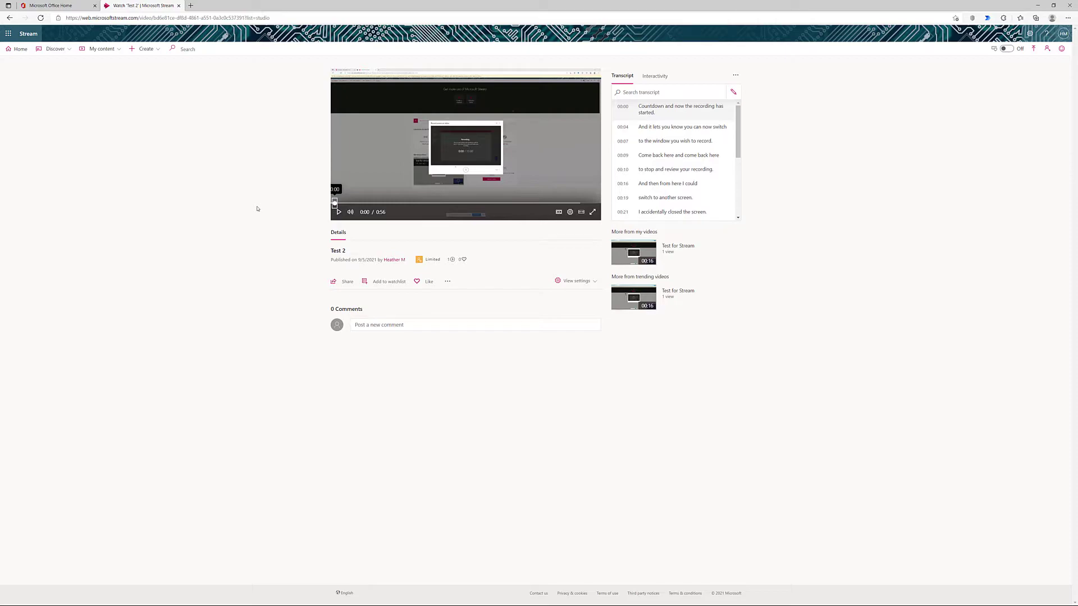
- Open the Learning Together group from the list of all groups and view its videos
{"action": "left_click", "coordinate": [49, 51]}
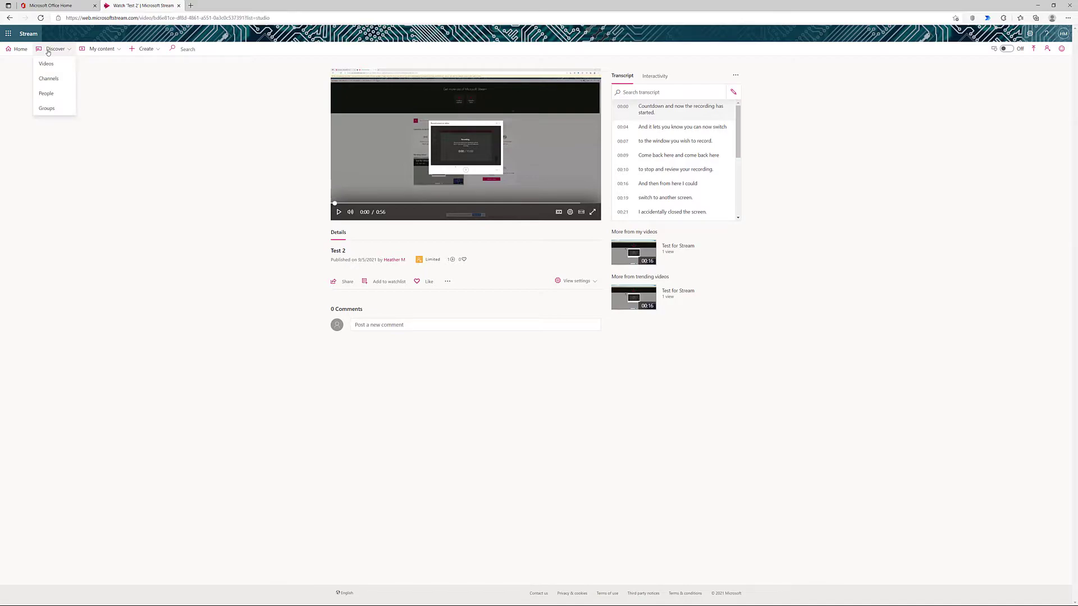
{"action": "left_click", "coordinate": [46, 109]}
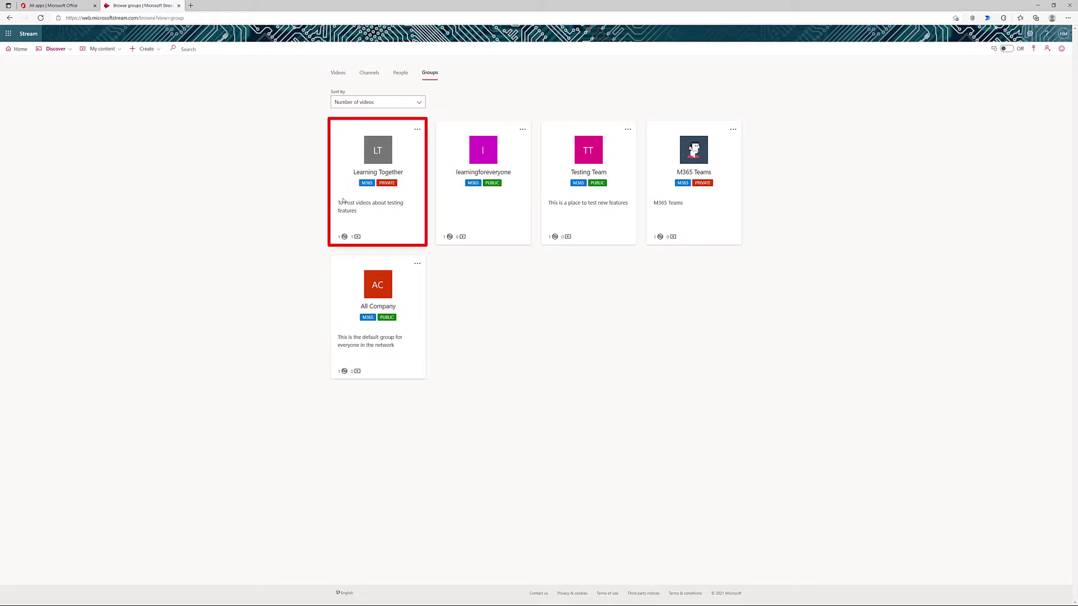
{"action": "left_click", "coordinate": [373, 160]}
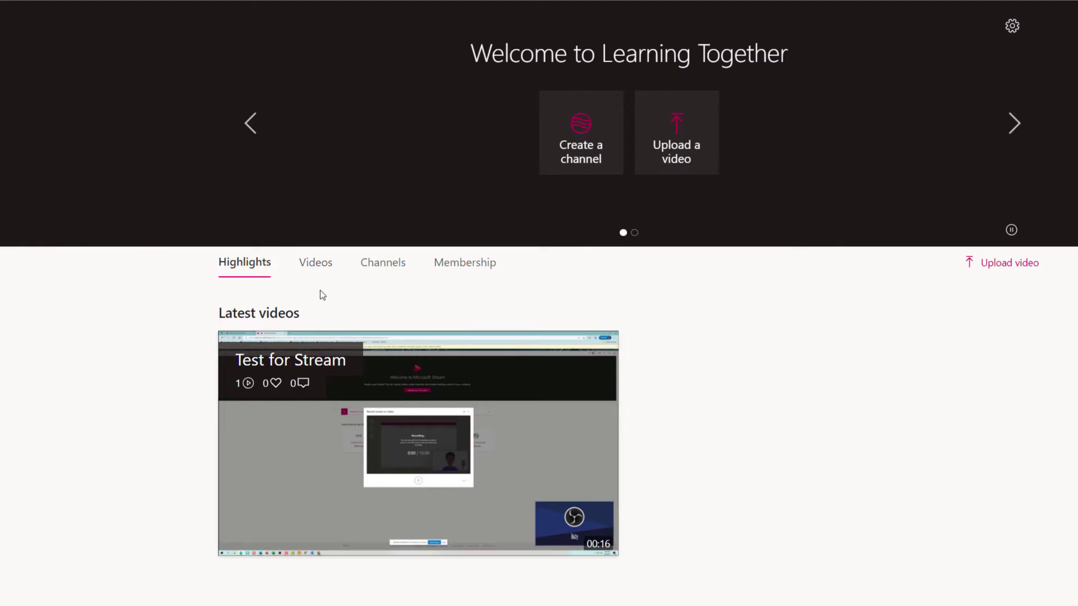
{"action": "left_click", "coordinate": [316, 273]}
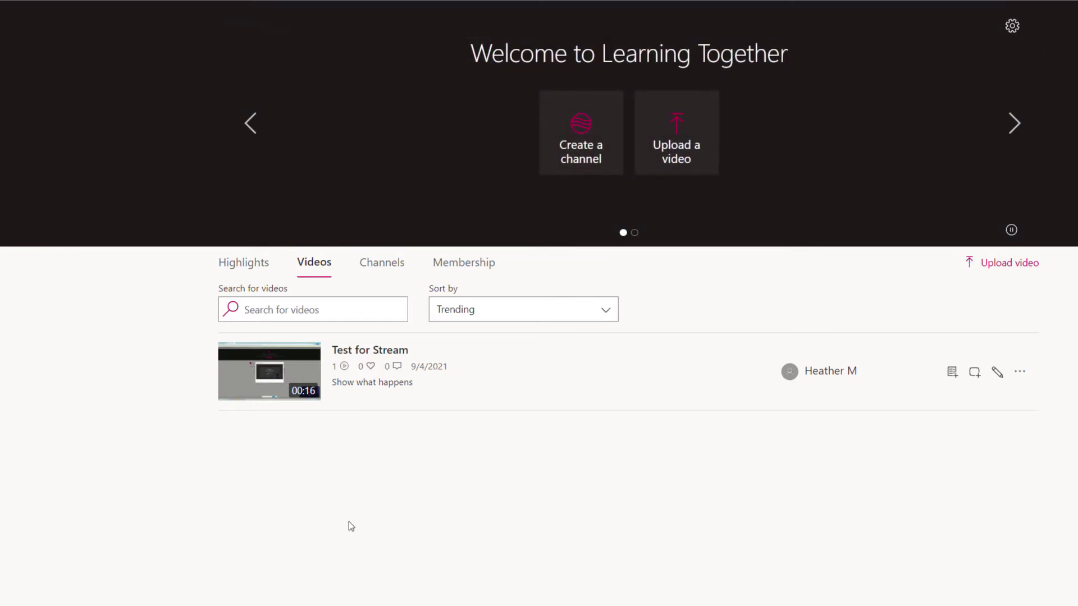
- Create a group channel named "Meetings" in the Learning Together group, leaving the description empty
{"action": "left_click", "coordinate": [380, 269]}
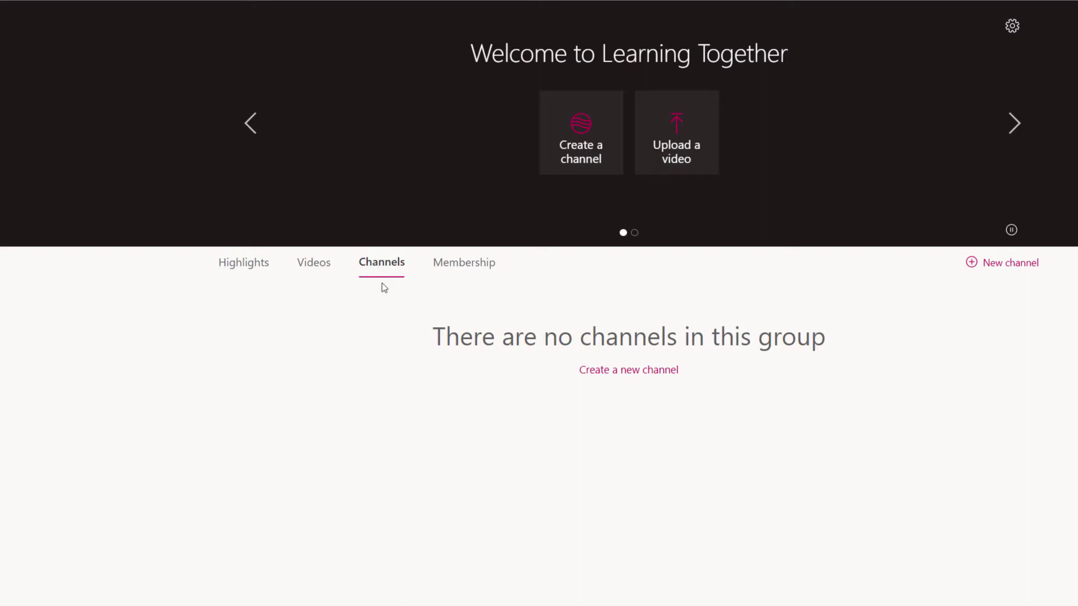
{"action": "left_click", "coordinate": [595, 275]}
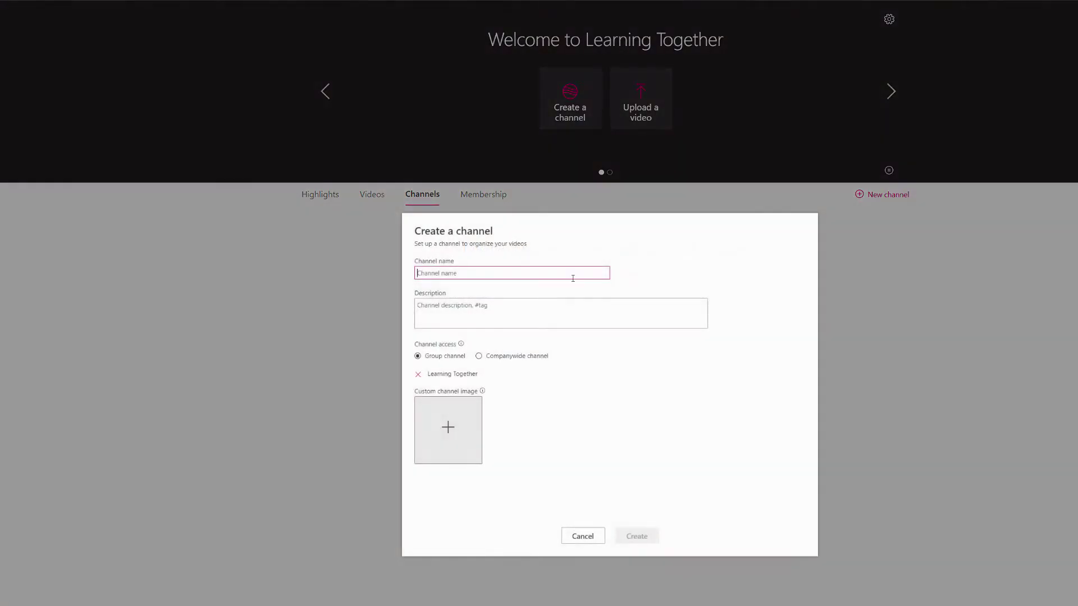
{"action": "type", "text": "Meetings"}
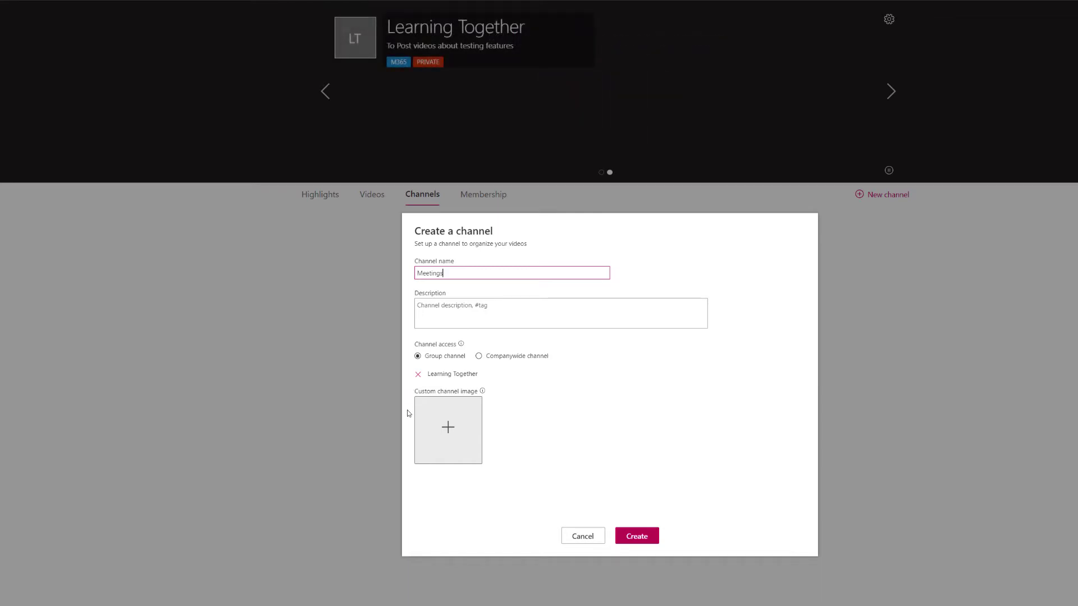
{"action": "left_click", "coordinate": [642, 540]}
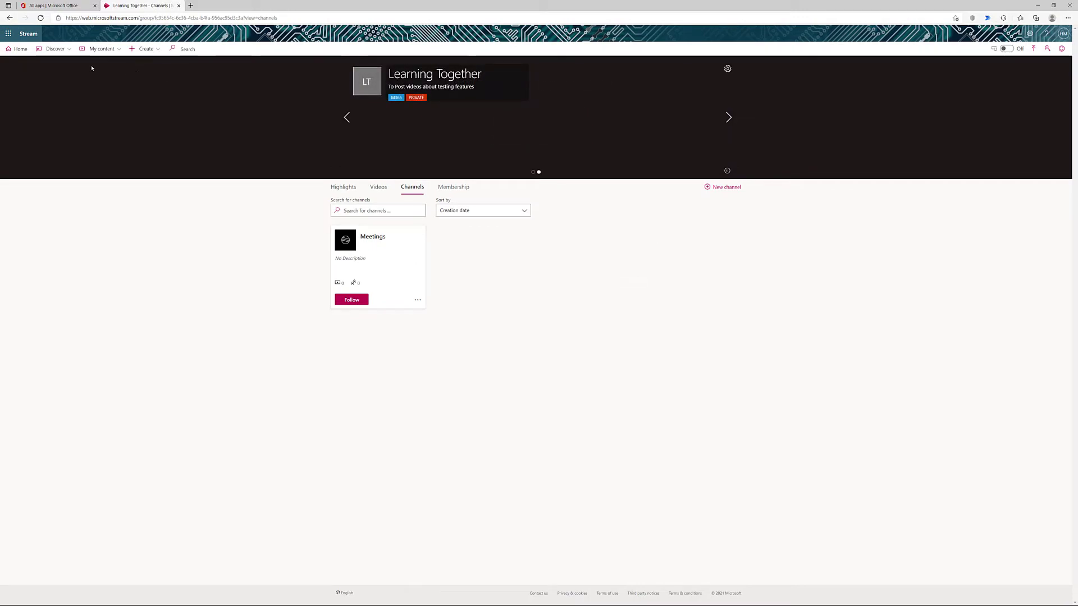
- Browse all channels available in the company
{"action": "left_click", "coordinate": [61, 53]}
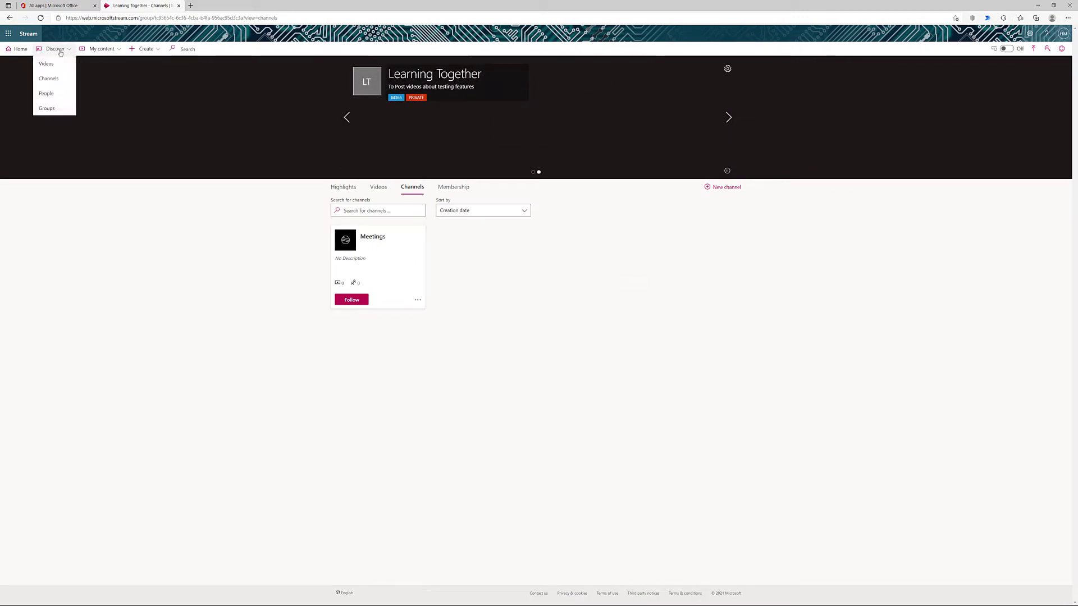
{"action": "left_click", "coordinate": [57, 84]}
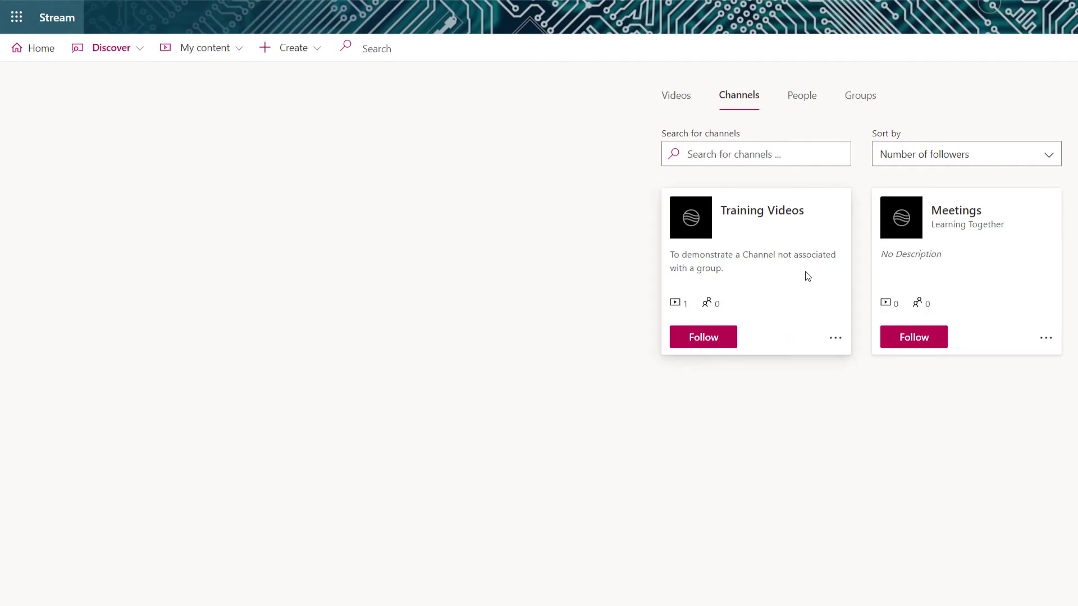
{"action": "left_click", "coordinate": [319, 50]}
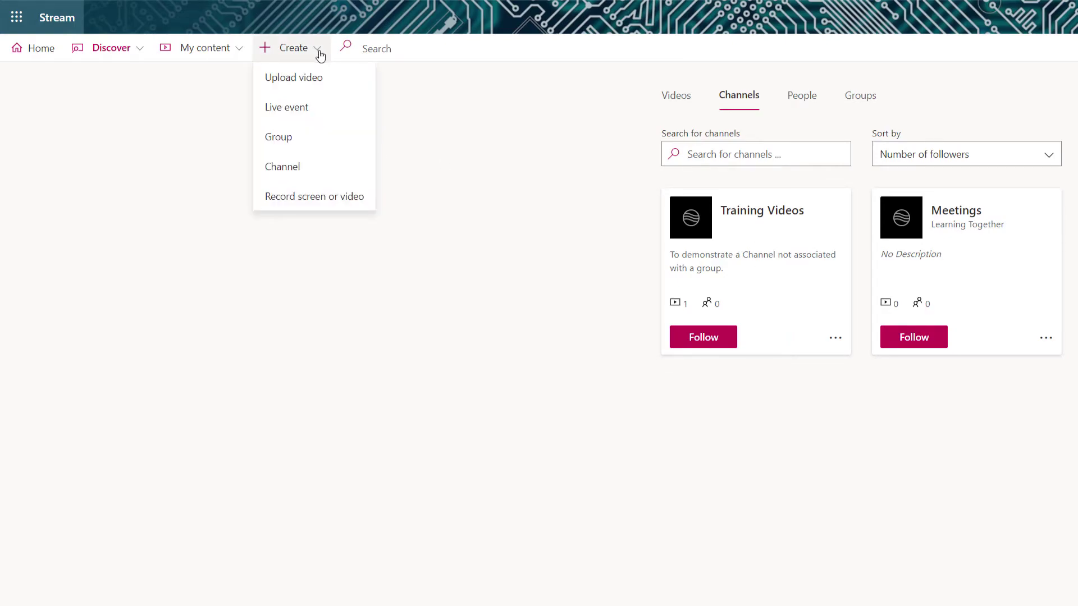
{"action": "left_click", "coordinate": [307, 172]}
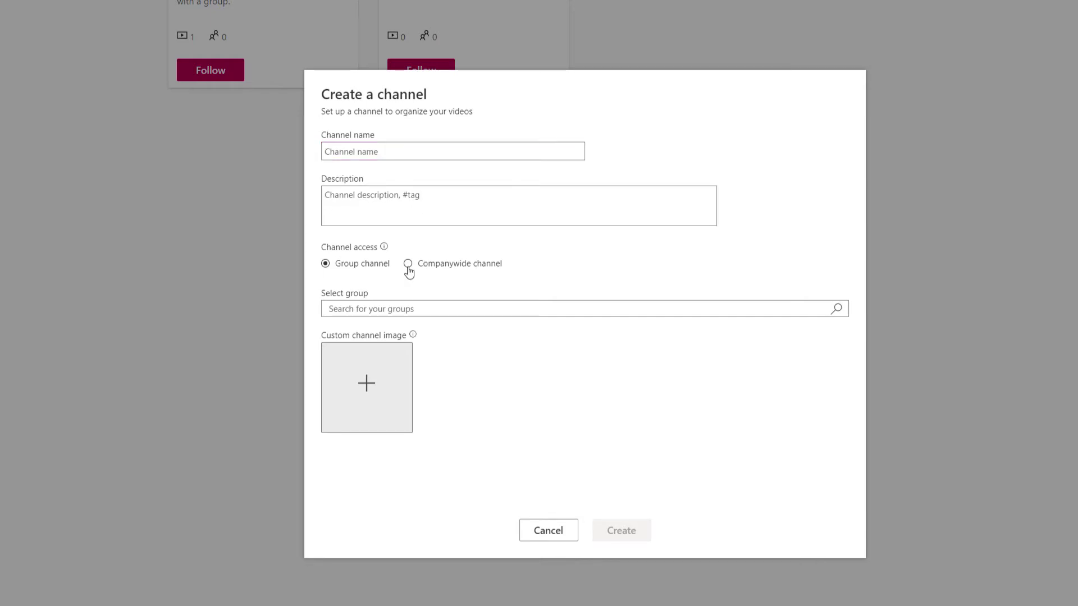
{"action": "left_click", "coordinate": [408, 265]}
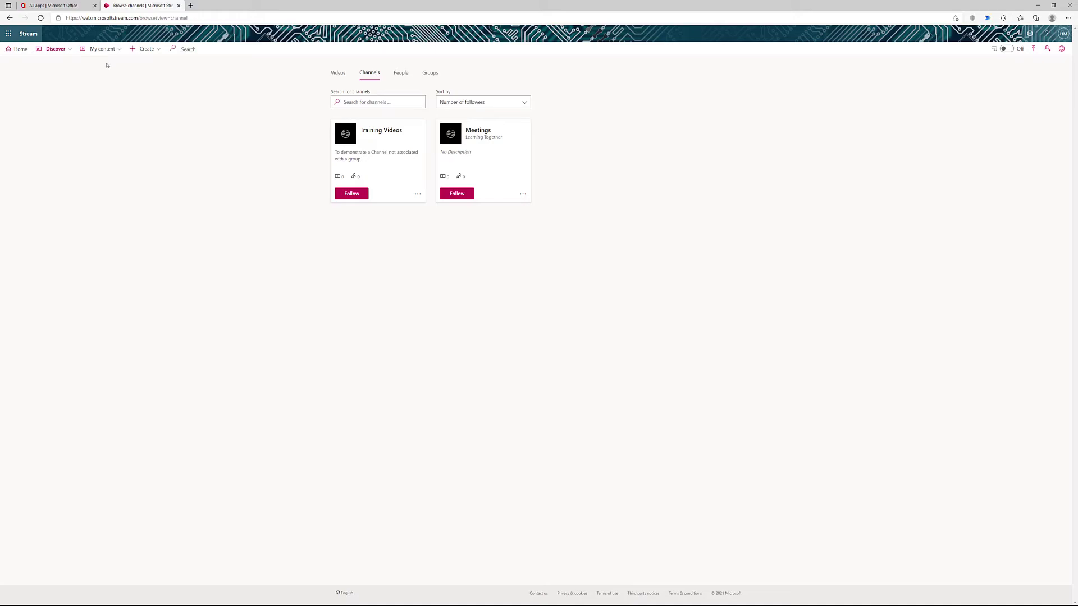
- Find the Test for Stream video among your own videos and open its details for editing
{"action": "left_click", "coordinate": [103, 51]}
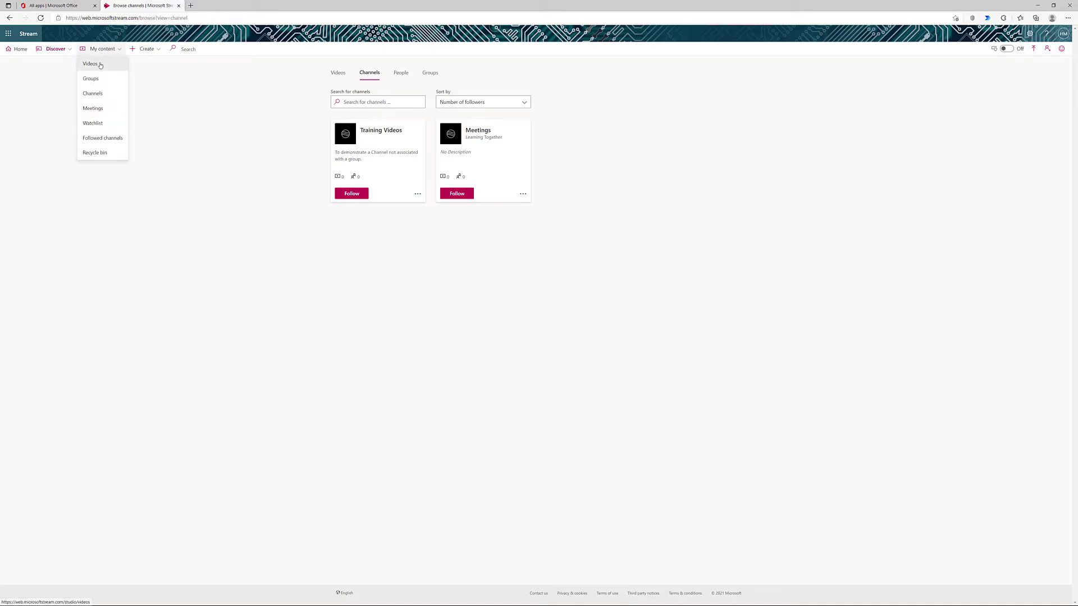
{"action": "left_click", "coordinate": [100, 65]}
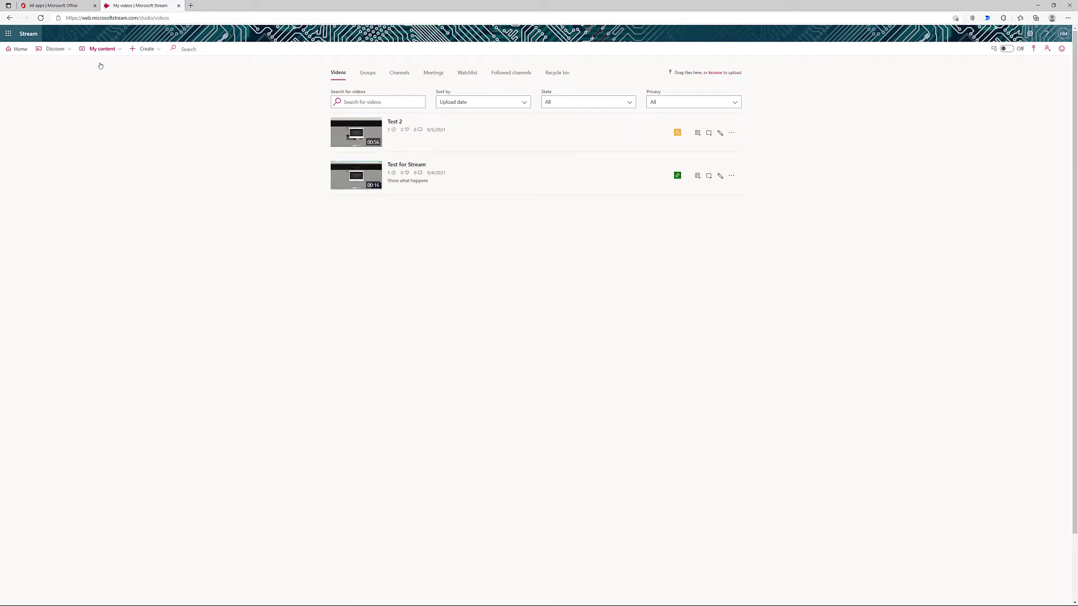
{"action": "left_click", "coordinate": [721, 176]}
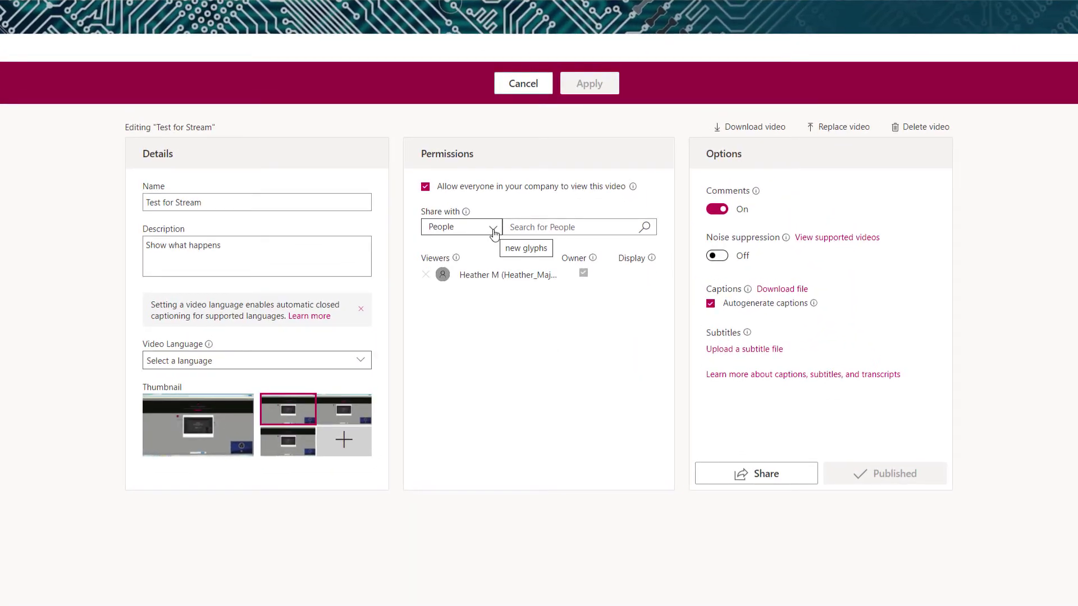
- Share the Test for Stream video with the Meetings channel of the Learning Together group
{"action": "left_click", "coordinate": [494, 234]}
{"action": "left_click", "coordinate": [443, 259]}
{"action": "left_click", "coordinate": [527, 227]}
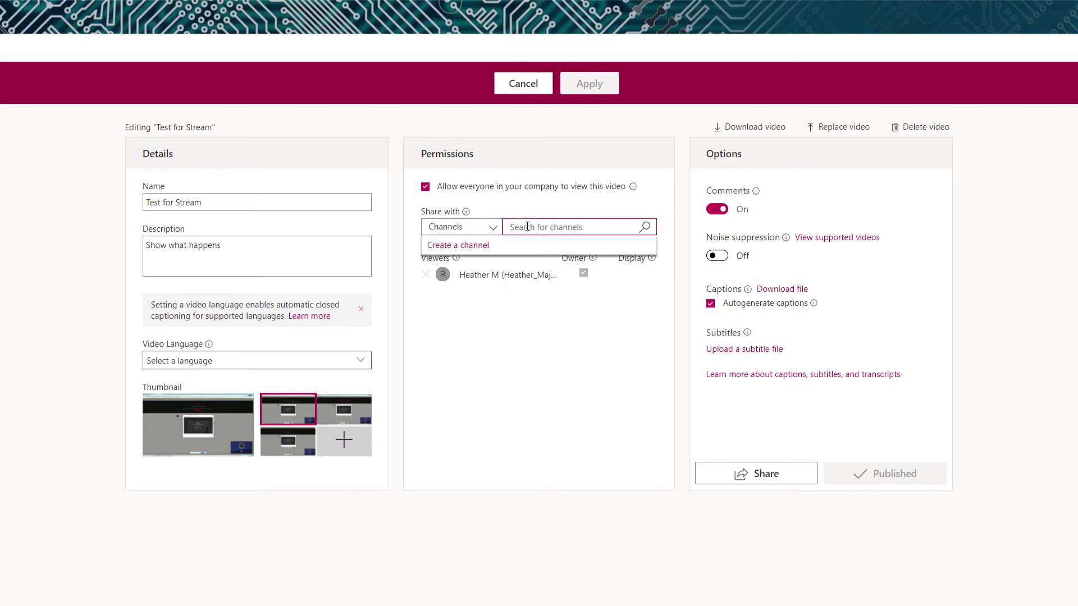
{"action": "type", "text": "meeting"}
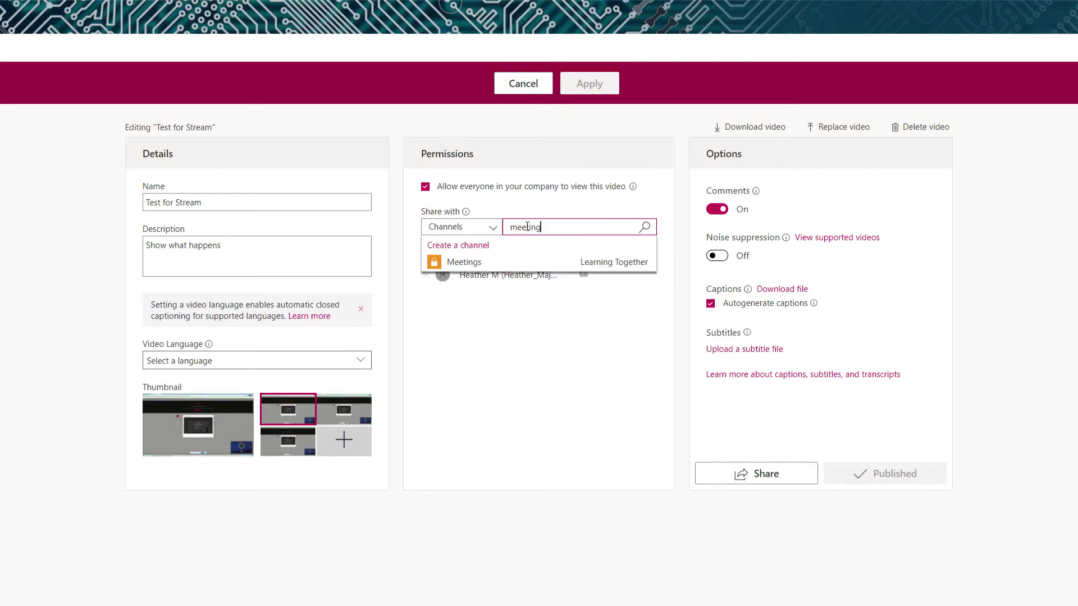
{"action": "left_click", "coordinate": [515, 262]}
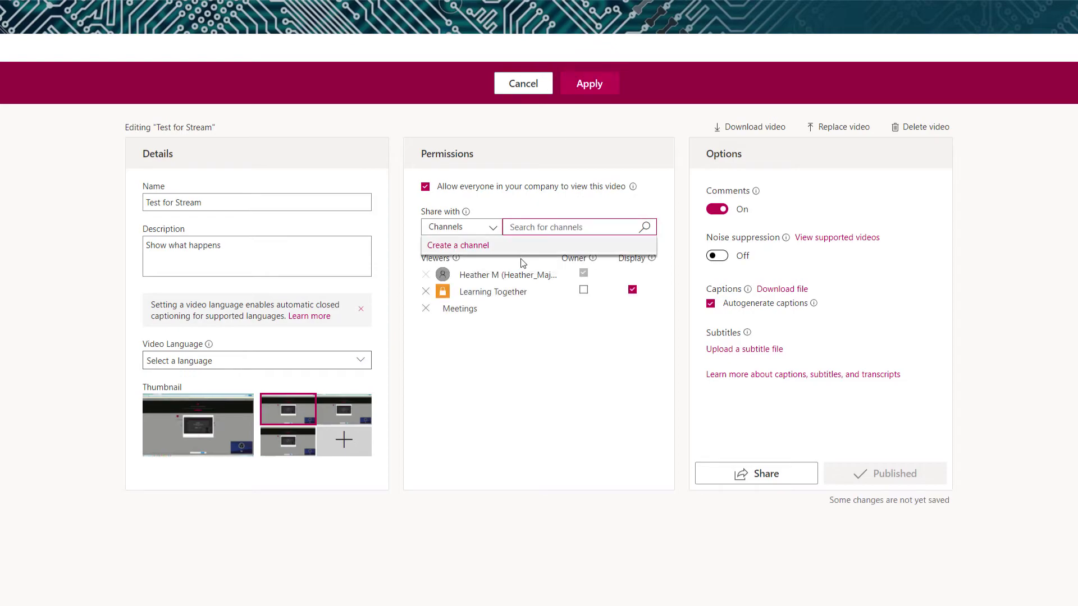
- Share the video with the learningforeveryone group as well and apply the permission changes
{"action": "left_click", "coordinate": [492, 228]}
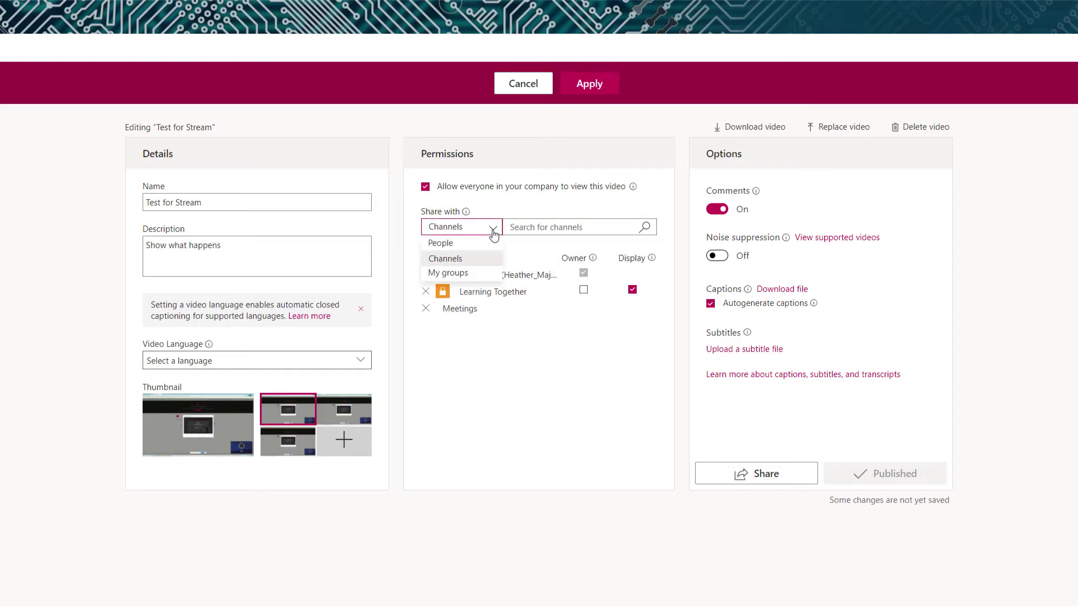
{"action": "left_click", "coordinate": [467, 273]}
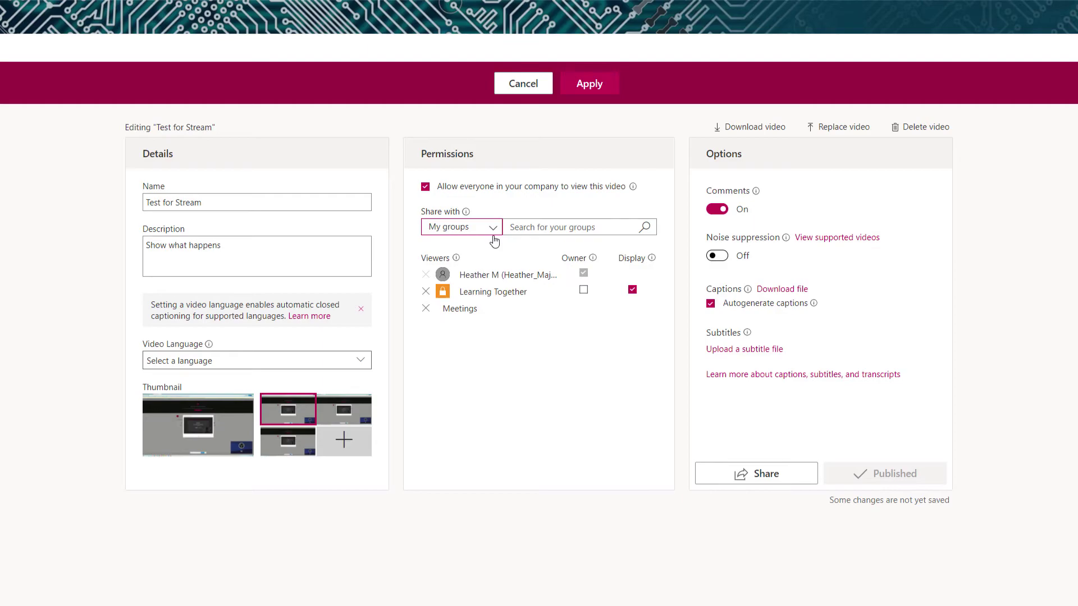
{"action": "left_click", "coordinate": [521, 228]}
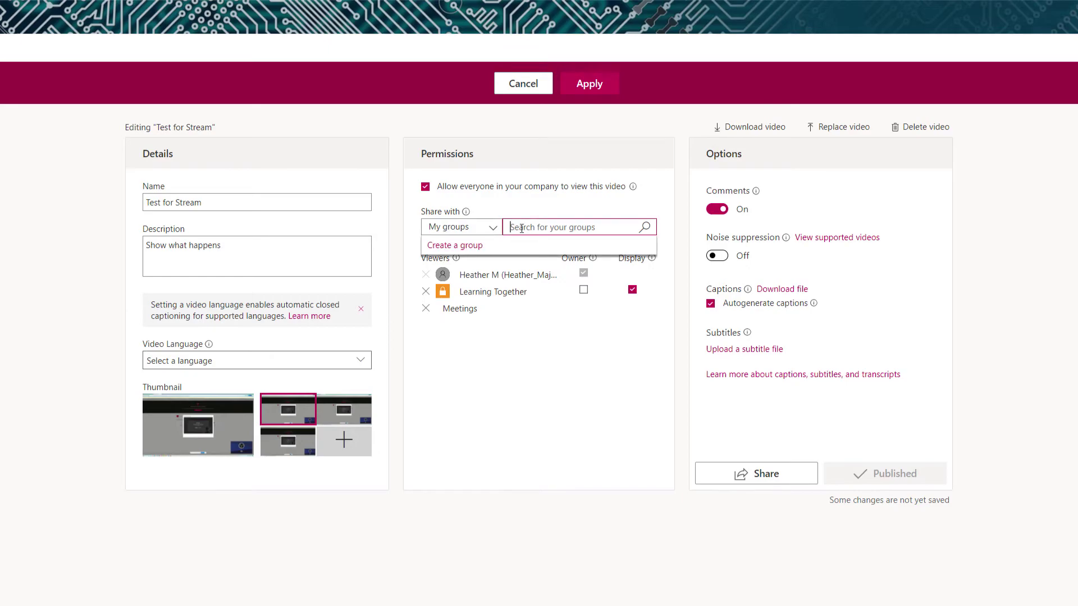
{"action": "type", "text": "learning"}
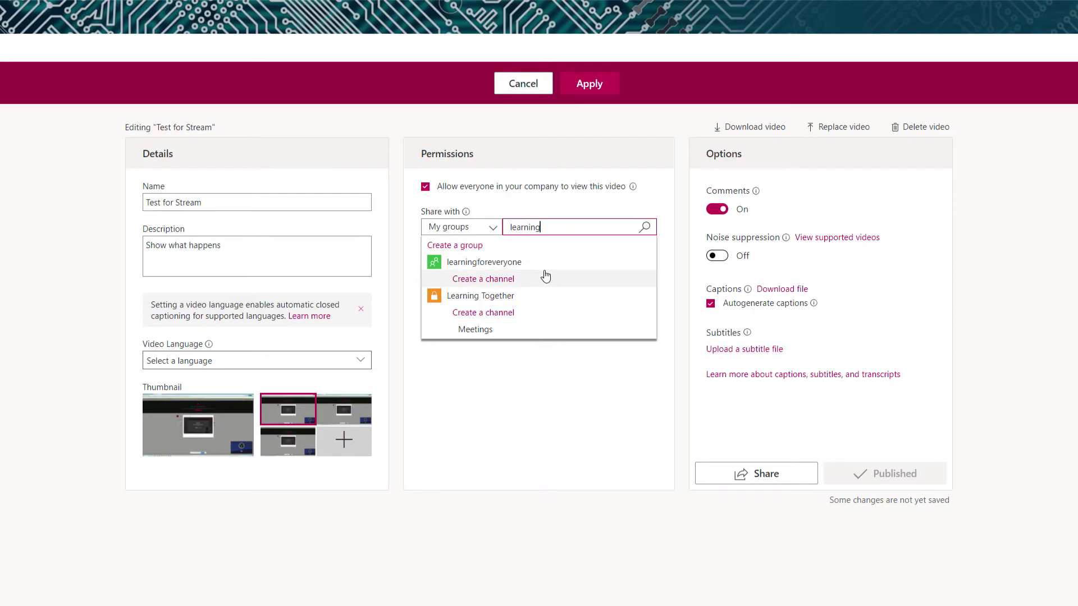
{"action": "left_click", "coordinate": [493, 269]}
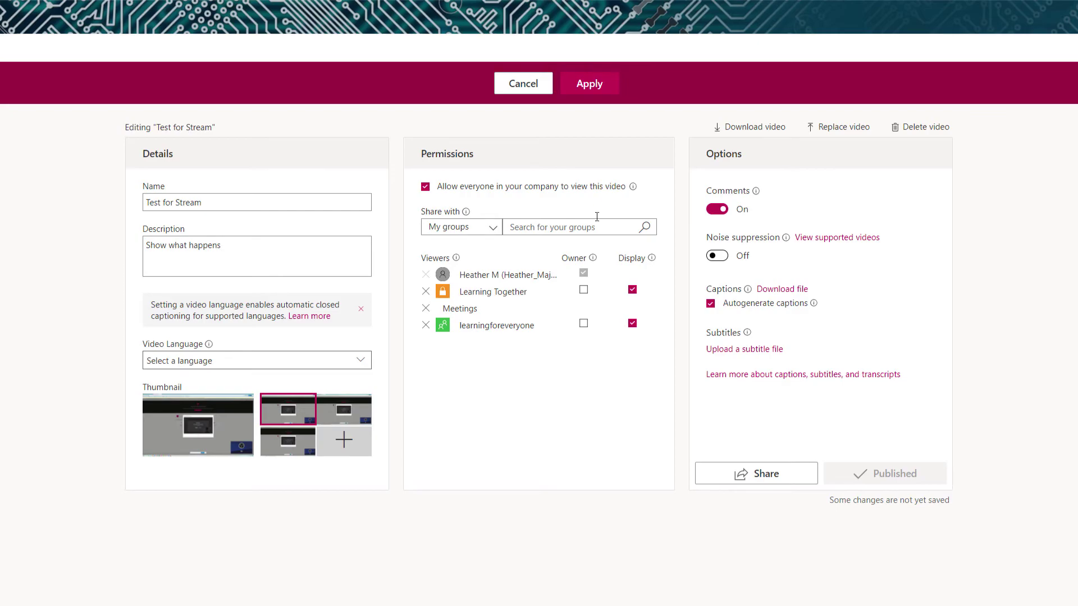
{"action": "left_click", "coordinate": [597, 84]}
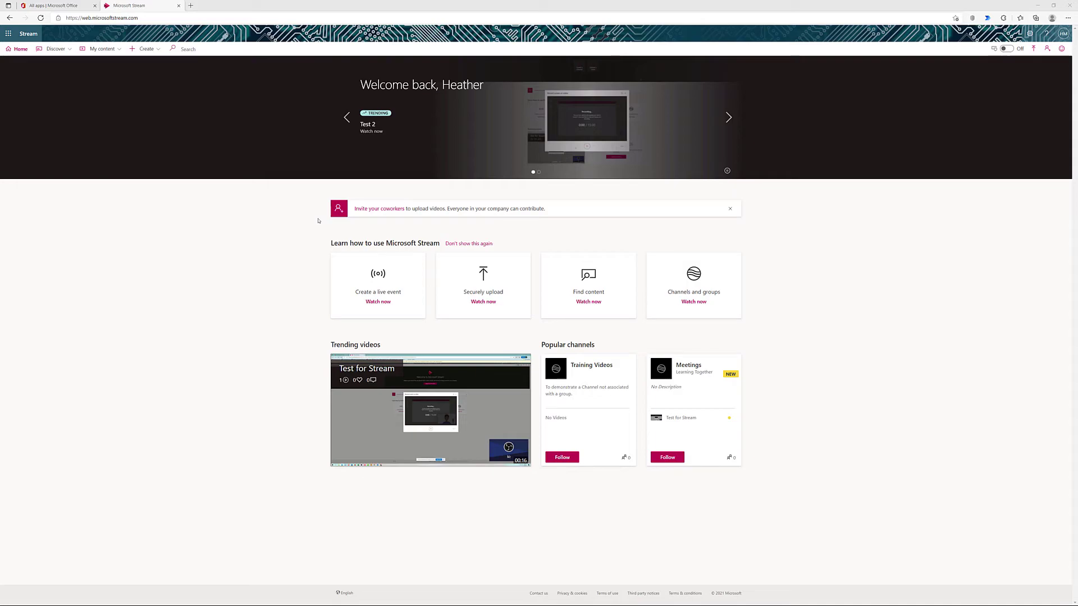
- Browse all channels in the company and follow the Training Videos channel
{"action": "left_click", "coordinate": [68, 49]}
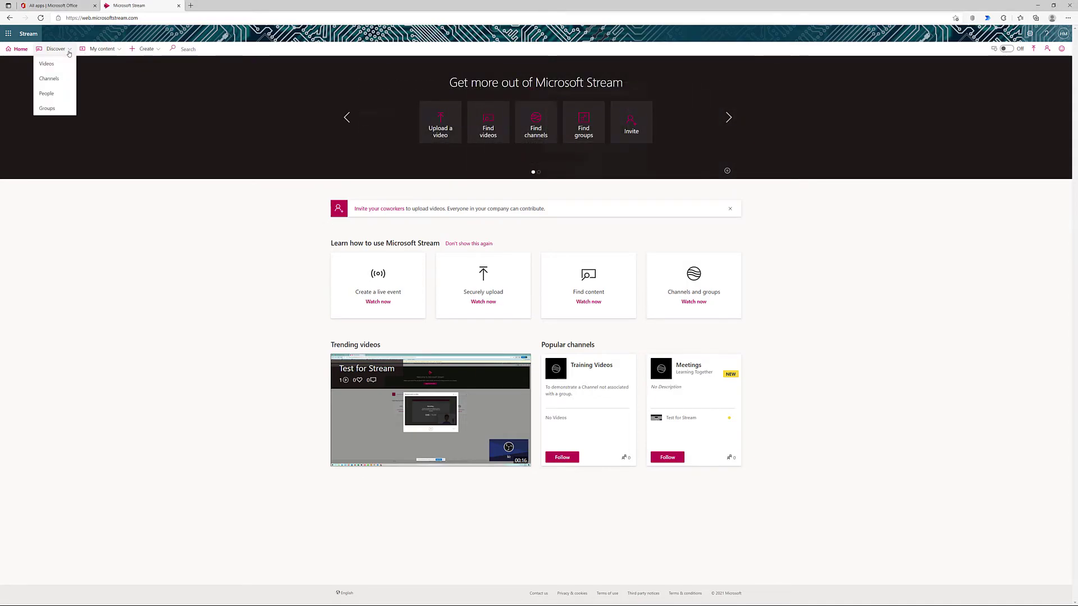
{"action": "left_click", "coordinate": [56, 82]}
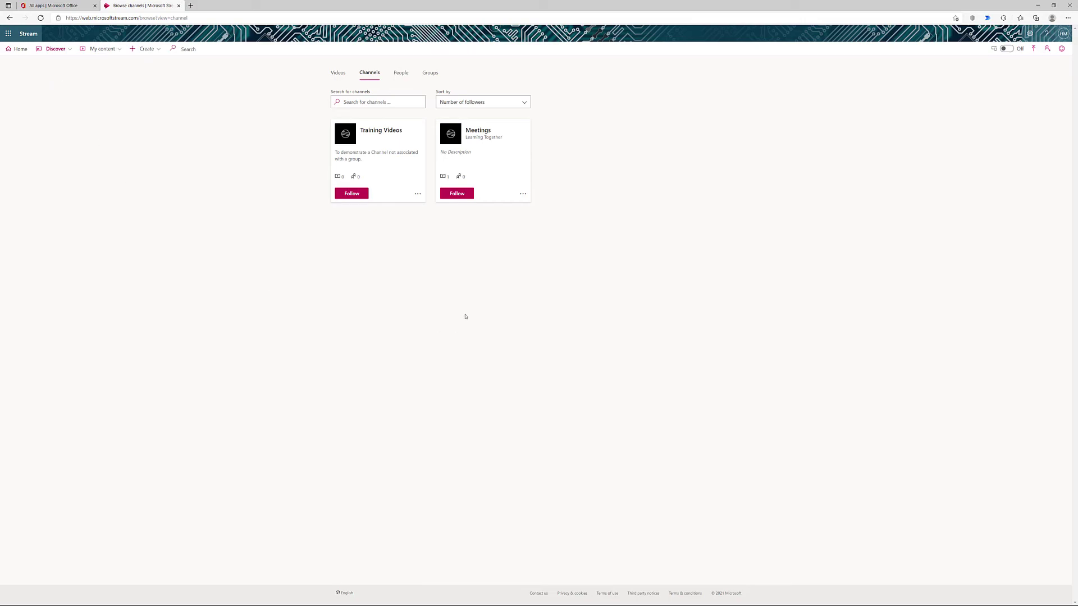
{"action": "left_click", "coordinate": [351, 197]}
- View the list of followed channels and look over the Training Videos channel there
{"action": "left_click", "coordinate": [109, 50]}
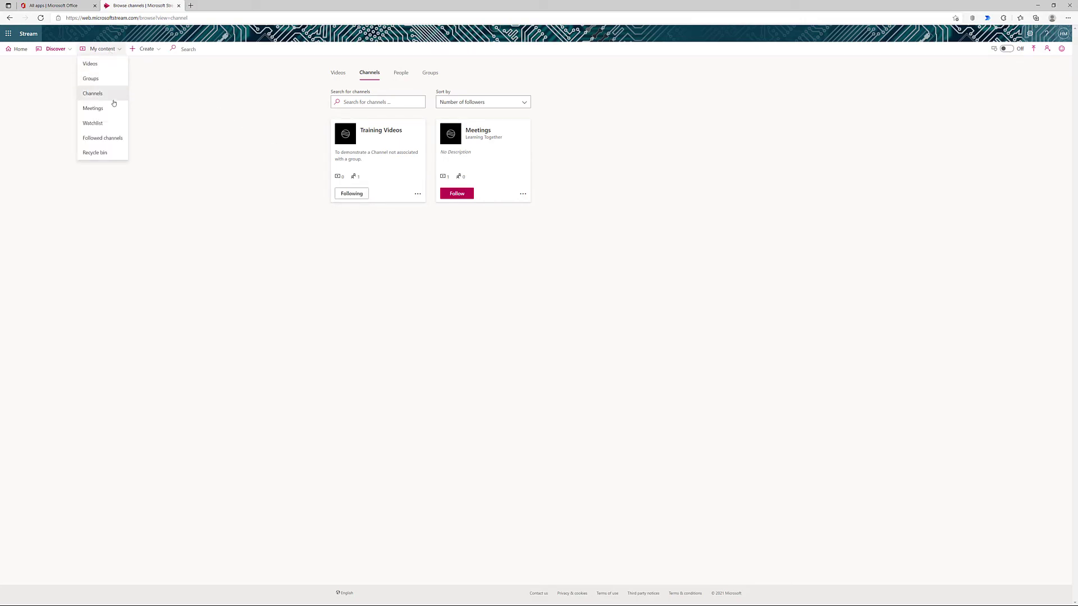
{"action": "left_click", "coordinate": [110, 138]}
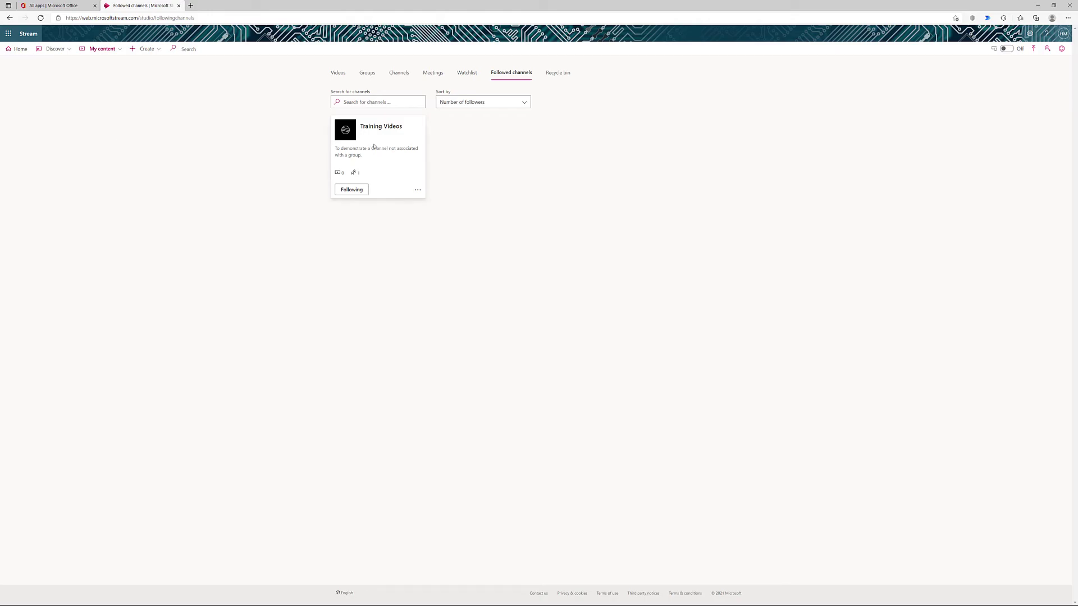
{"action": "left_click", "coordinate": [353, 137]}
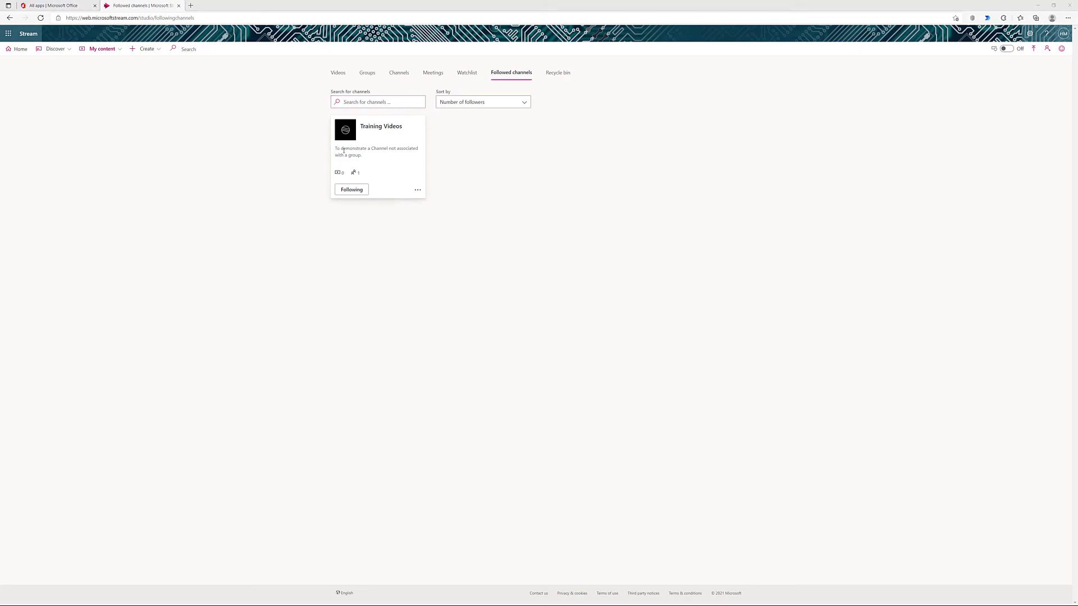
- Add the Test 2 video from your own videos to the watchlist and view the watchlist
{"action": "left_click", "coordinate": [337, 73]}
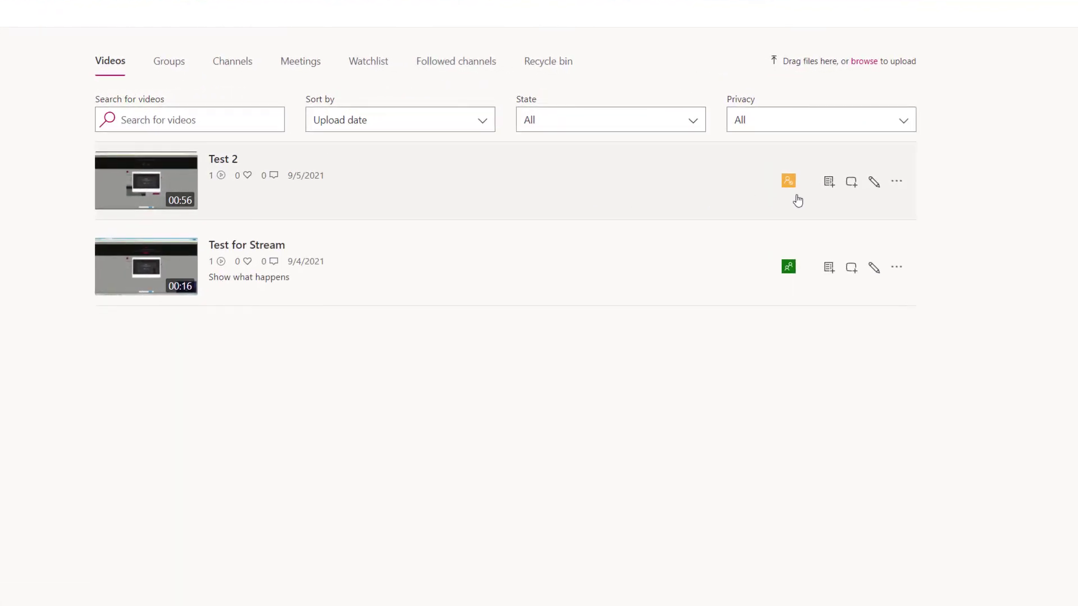
{"action": "left_click", "coordinate": [829, 188]}
{"action": "left_click", "coordinate": [215, 18]}
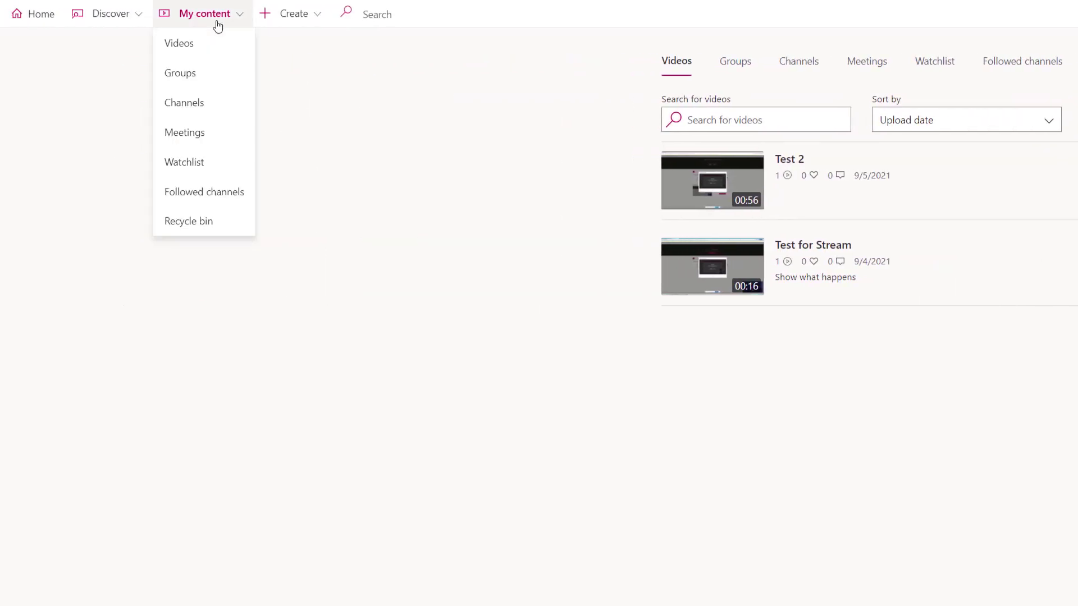
{"action": "left_click", "coordinate": [197, 168]}
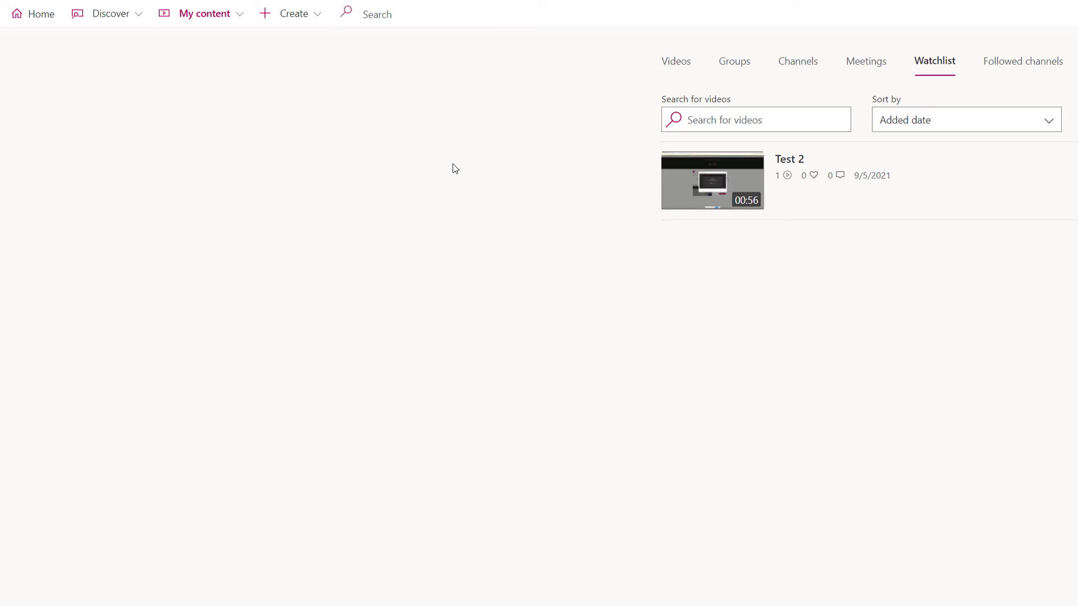
- Search Stream for a colleague by first name among people and open that person's page of videos
{"action": "left_click", "coordinate": [385, 19]}
{"action": "type", "text": "testing"}
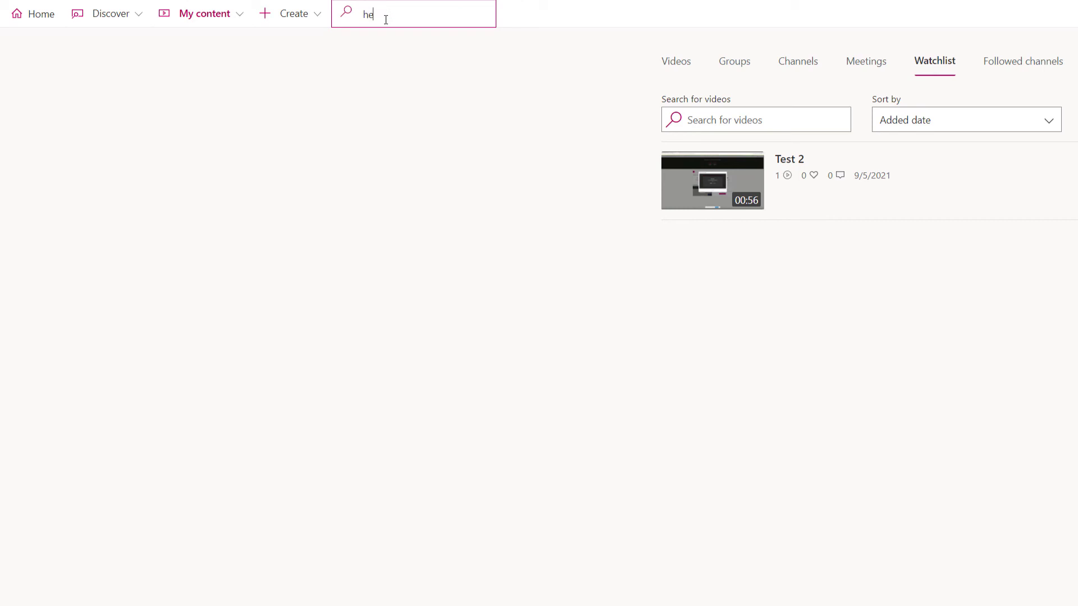
{"action": "key", "text": "Return"}
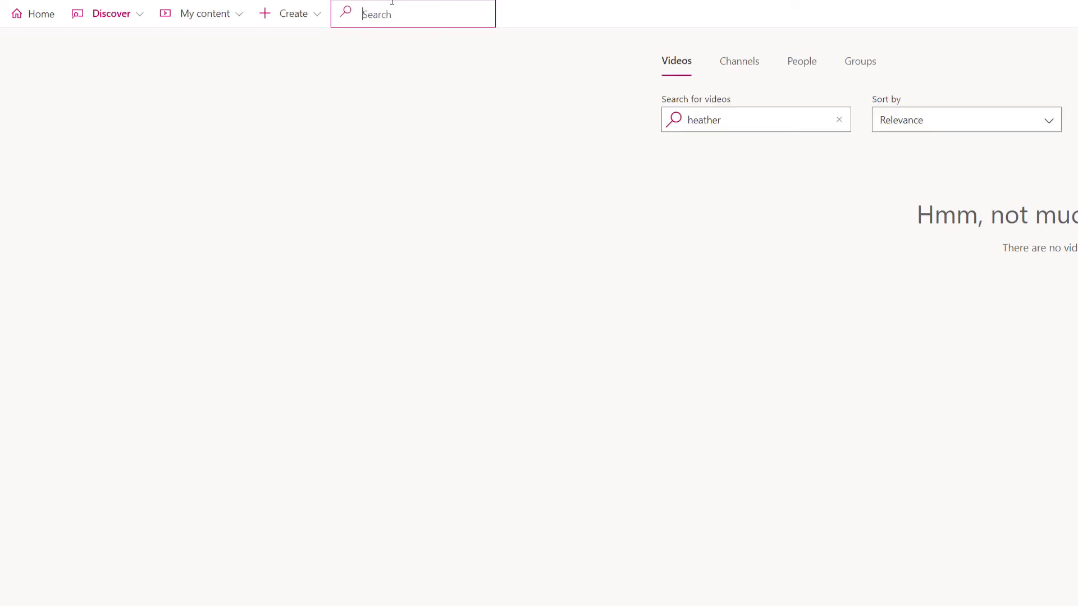
{"action": "left_click", "coordinate": [808, 66]}
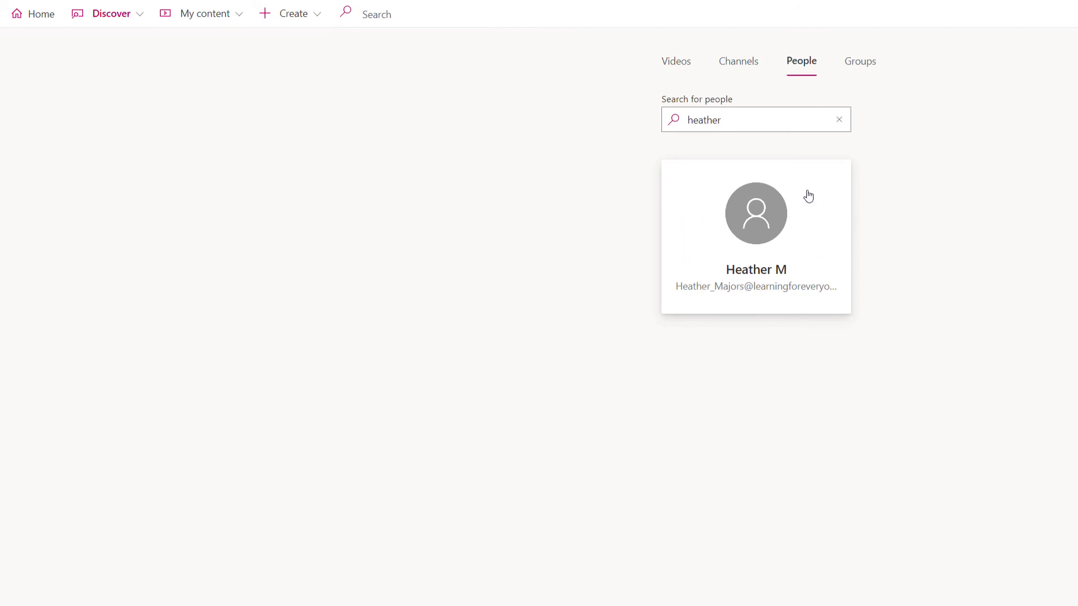
{"action": "left_click", "coordinate": [694, 213]}
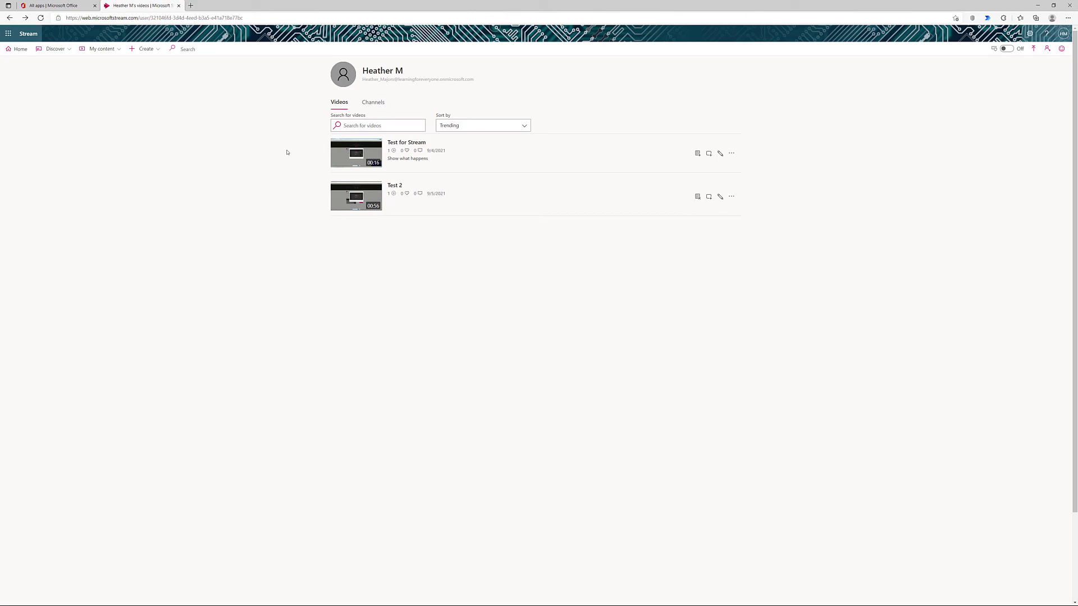
- Leave the Test for Stream video's edit page without changes, pause its playback and bring up its sharing options
{"action": "left_click", "coordinate": [720, 154]}
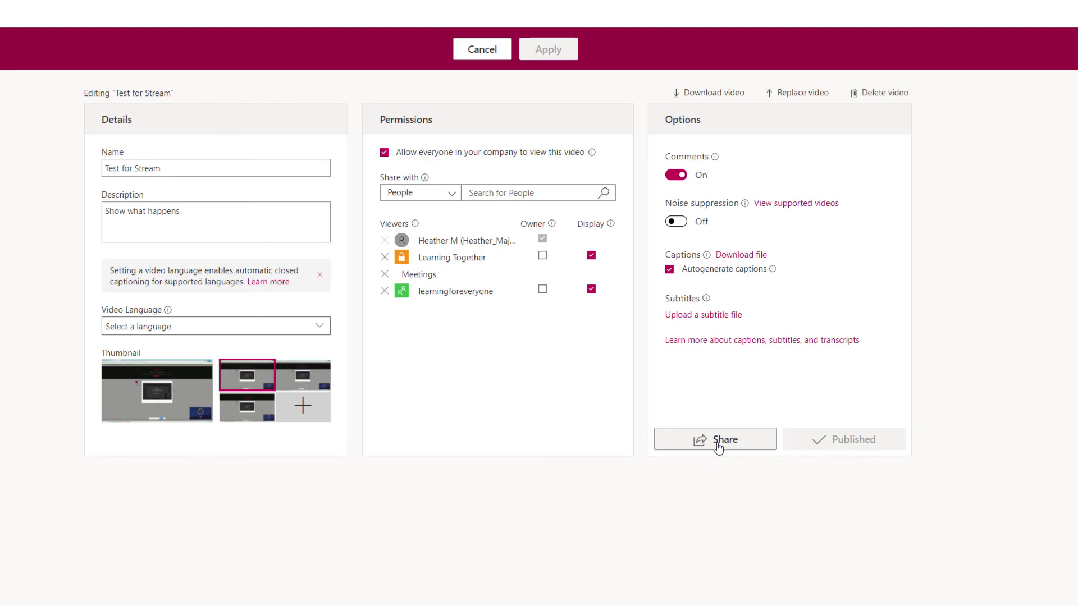
{"action": "left_click", "coordinate": [480, 49]}
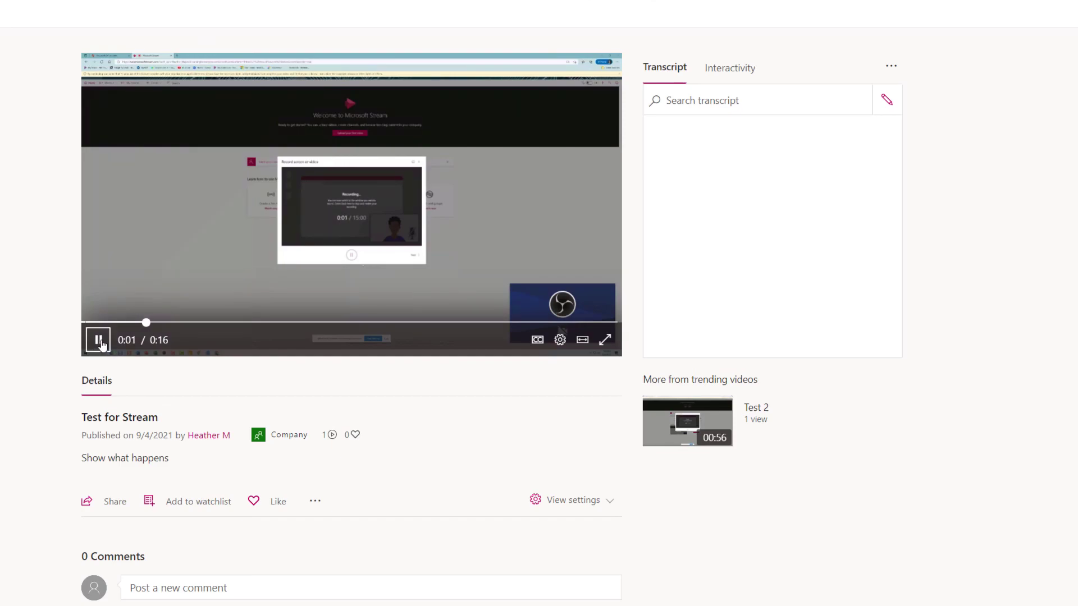
{"action": "left_click", "coordinate": [100, 341]}
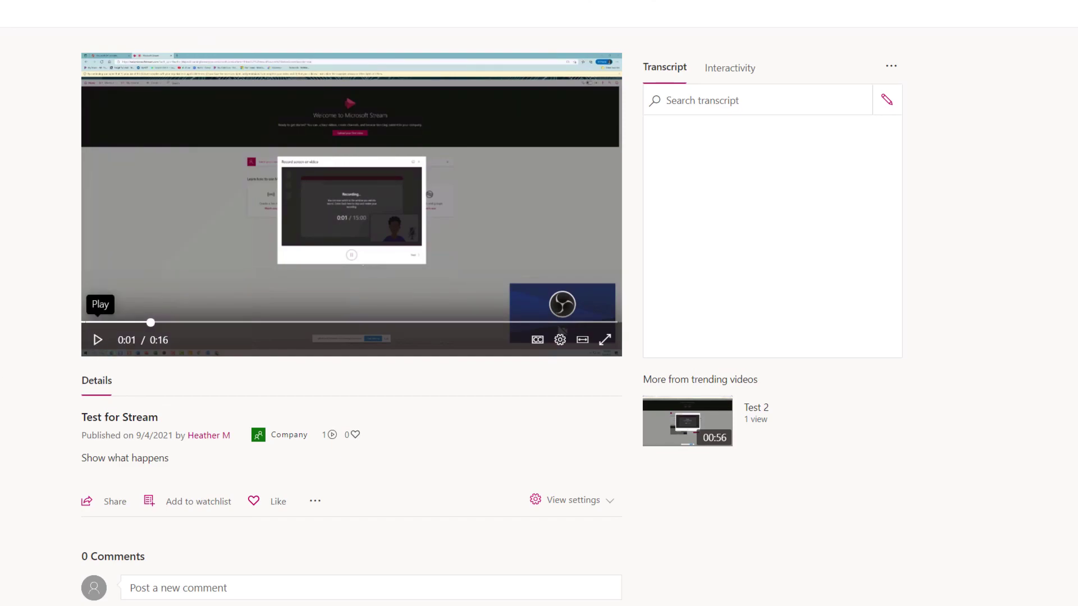
{"action": "left_click", "coordinate": [118, 506]}
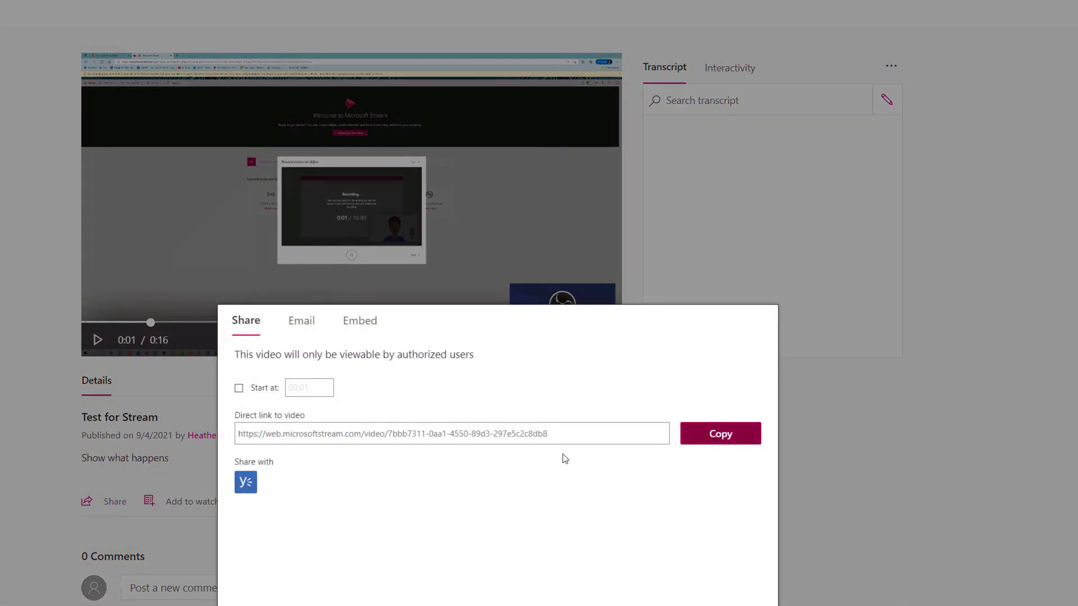